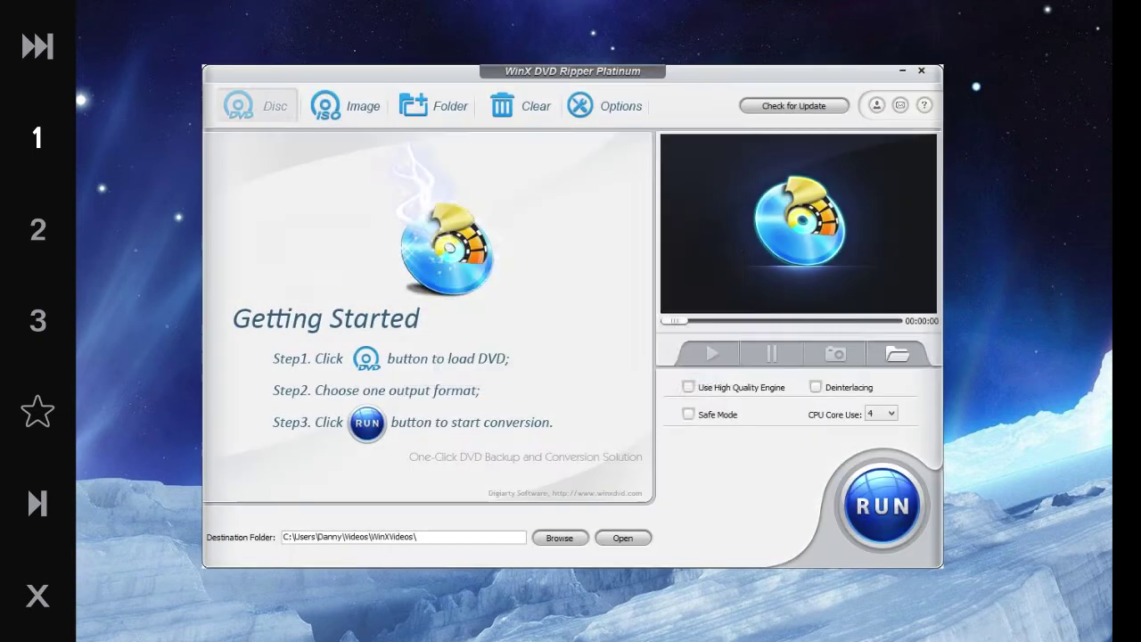
- Load the E:SCARY_MOVIE_4 disc as the source DVD
mouse_move(417, 638)
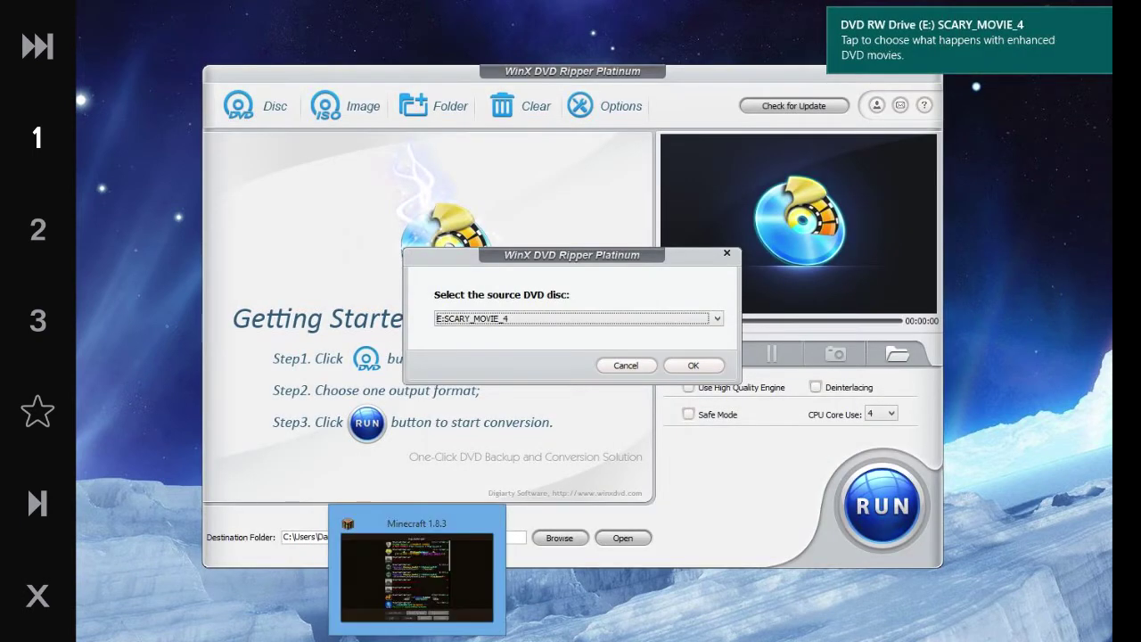
mouse_move(416, 575)
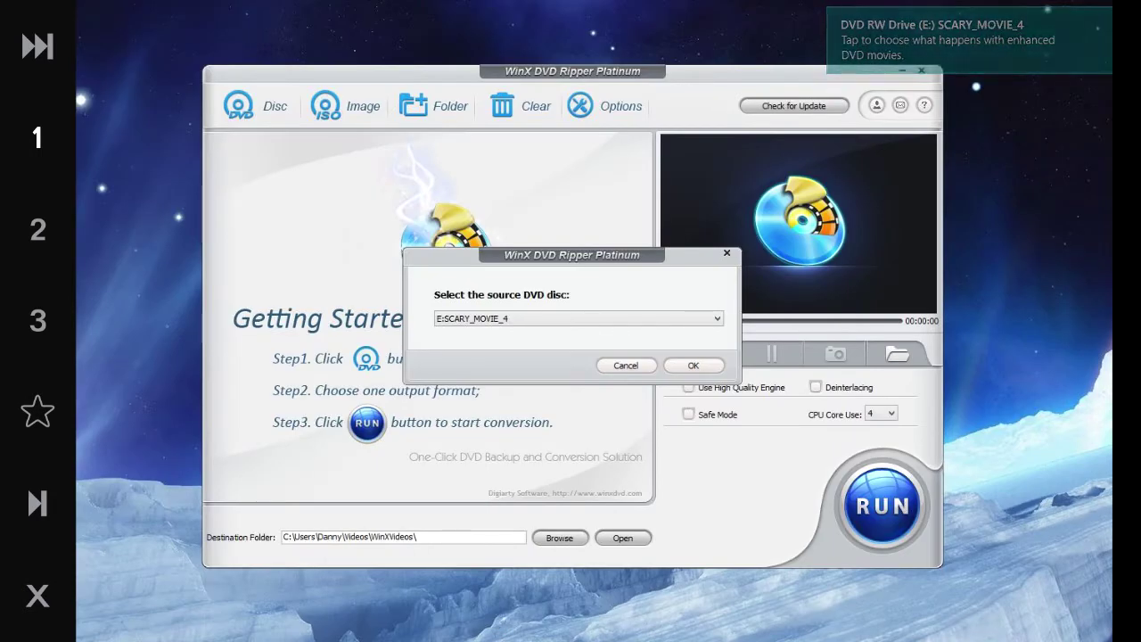
click(579, 318)
click(579, 319)
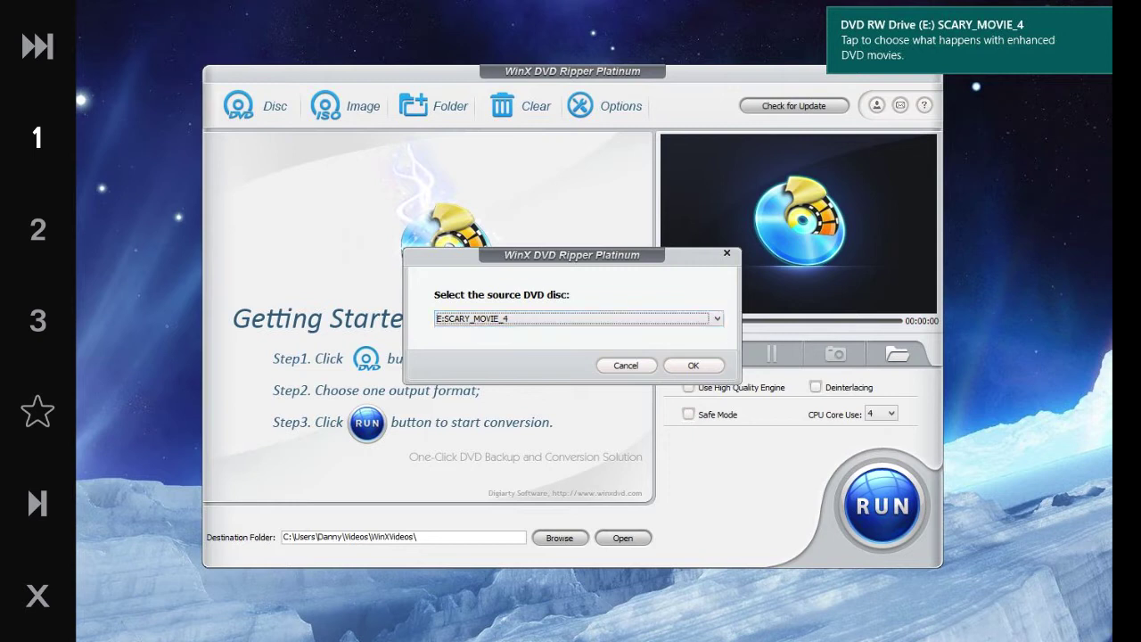
click(579, 318)
click(579, 318)
click(578, 319)
click(579, 331)
click(579, 319)
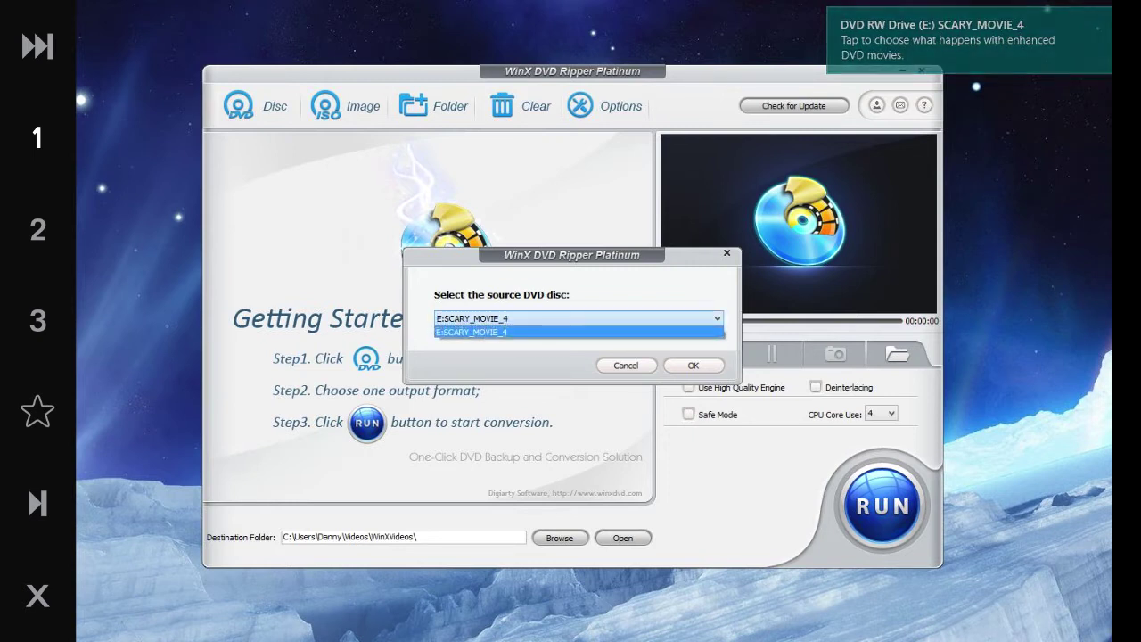
click(578, 332)
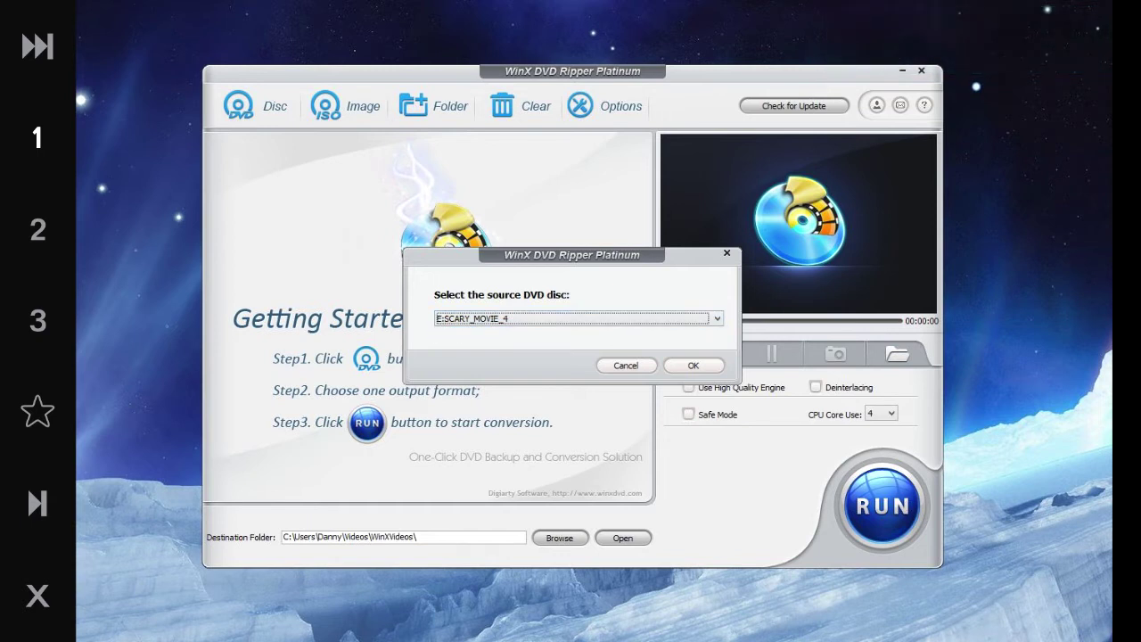
key(Return)
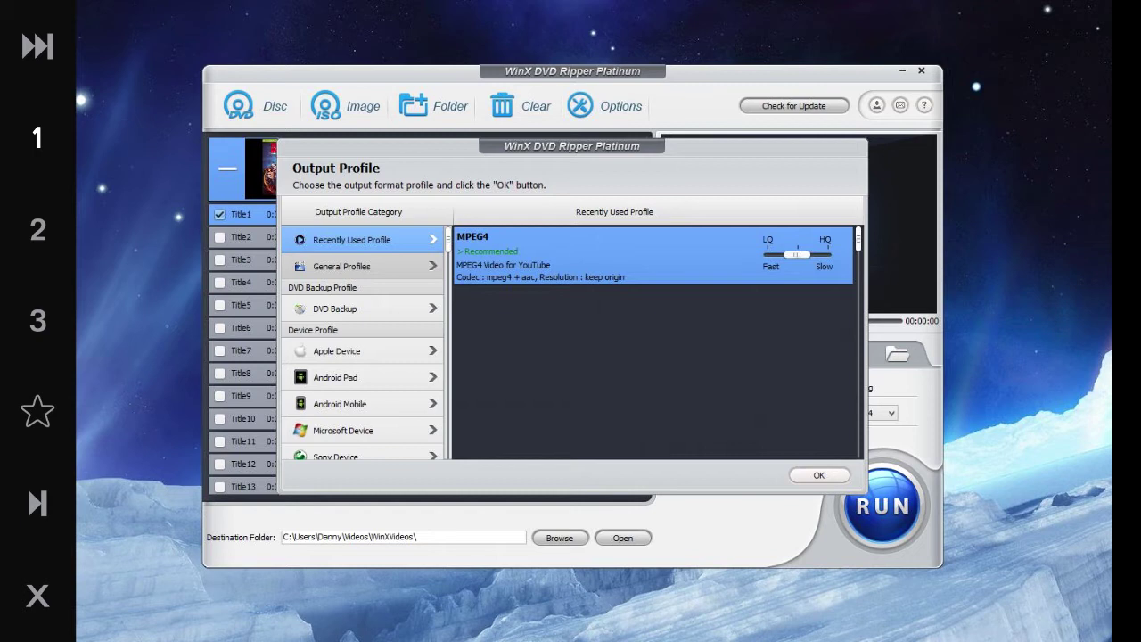
- Review the DVD Backup, General Profiles and Recently Used Profile output options
scroll(361, 294, down, 6)
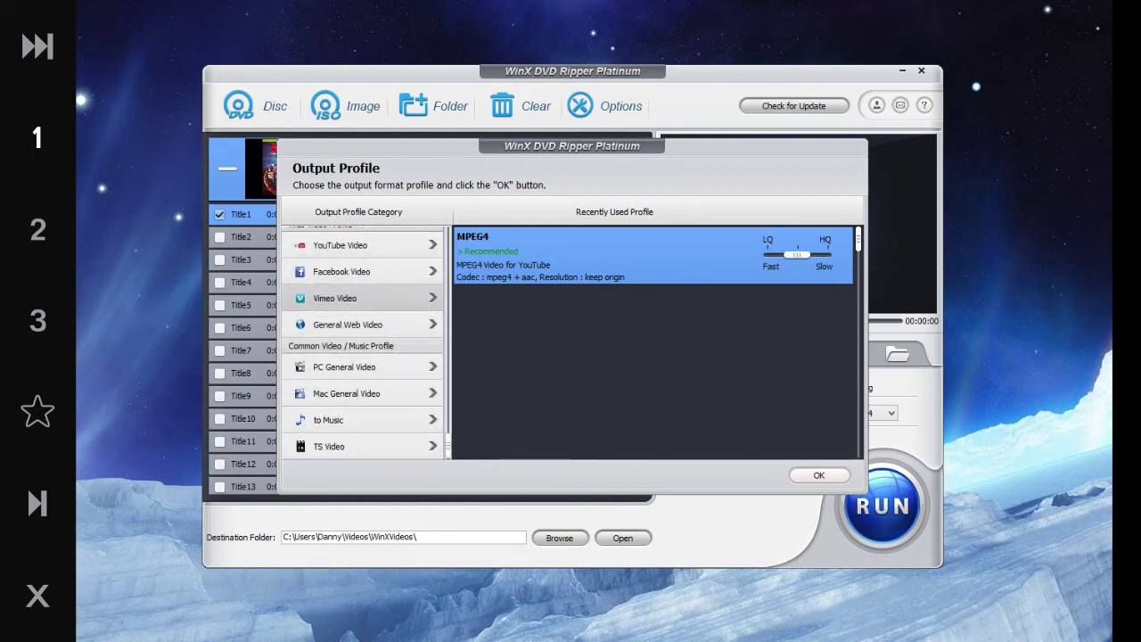
scroll(361, 339, up, 6)
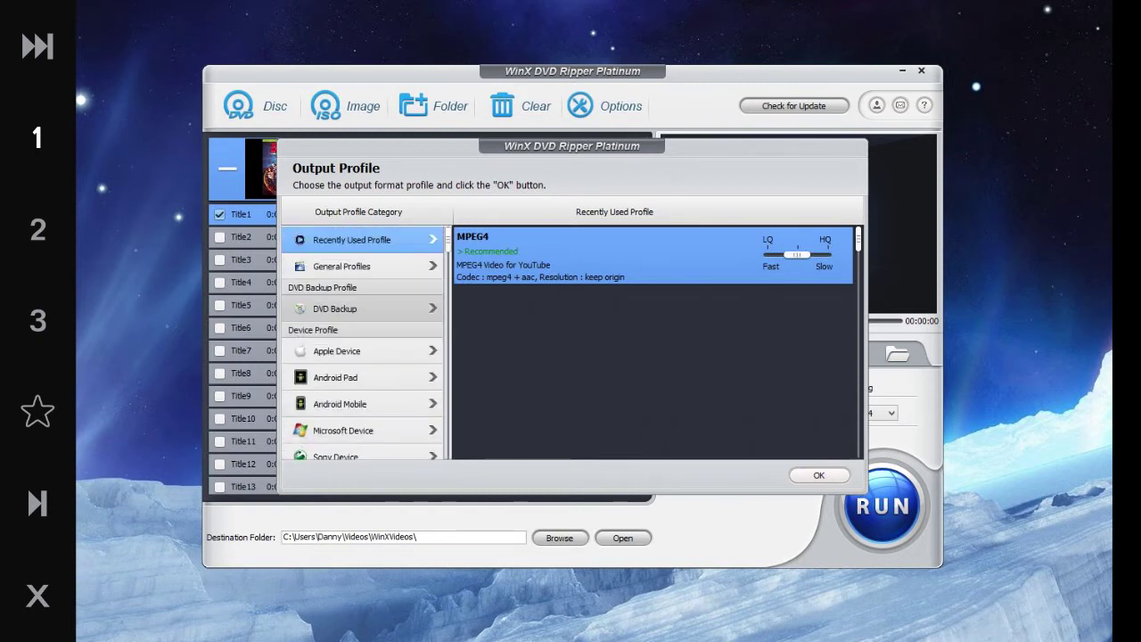
click(361, 308)
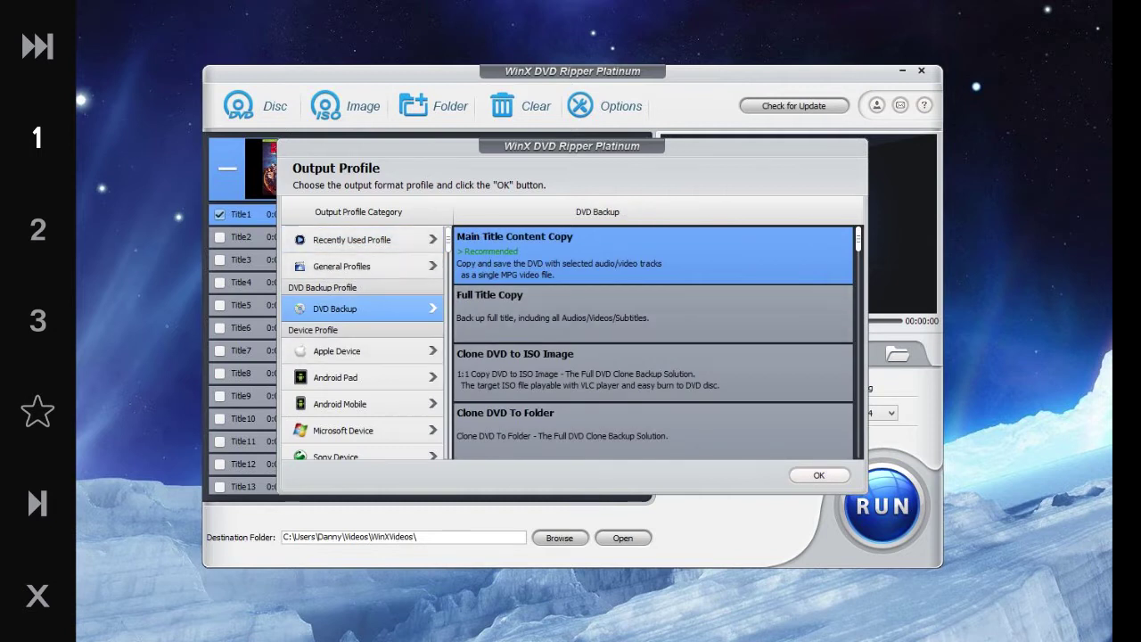
scroll(653, 344, down, 1)
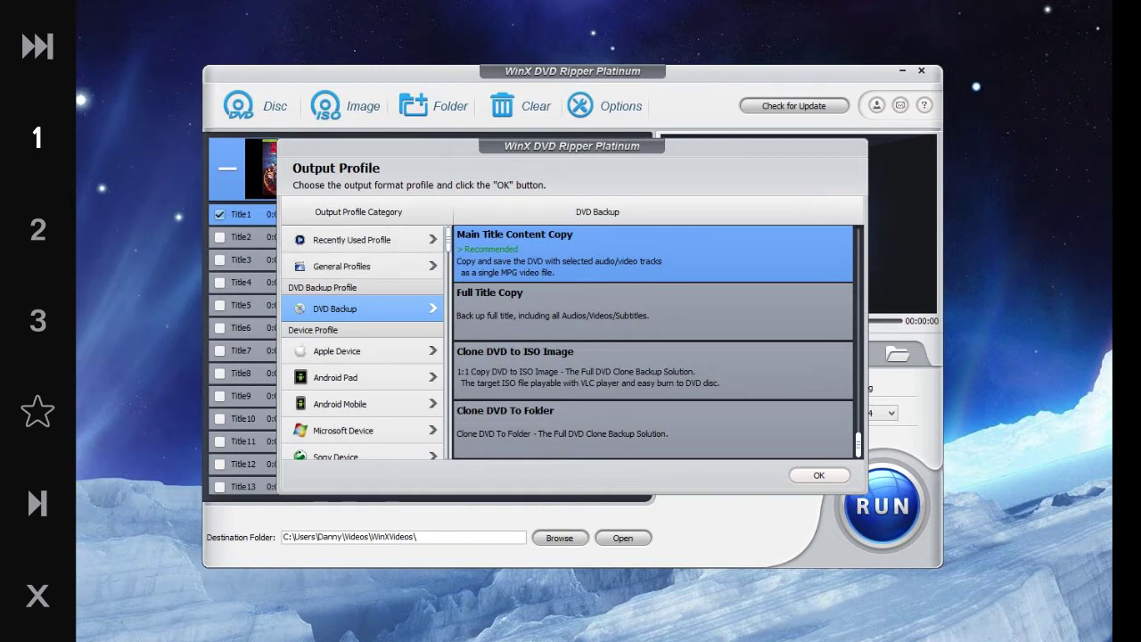
click(362, 239)
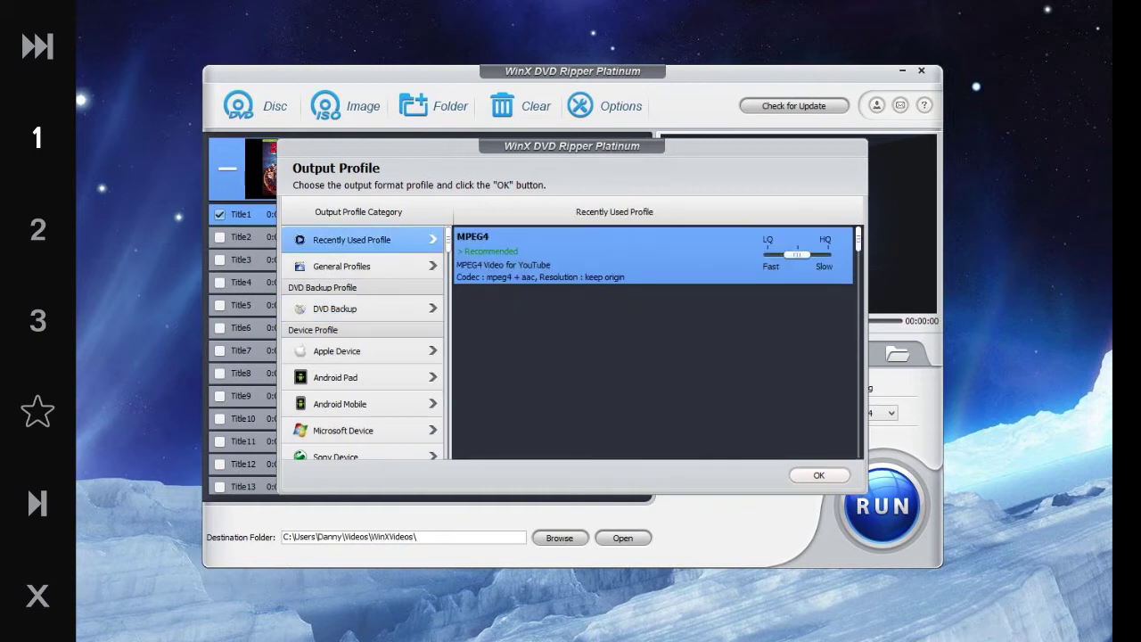
click(362, 266)
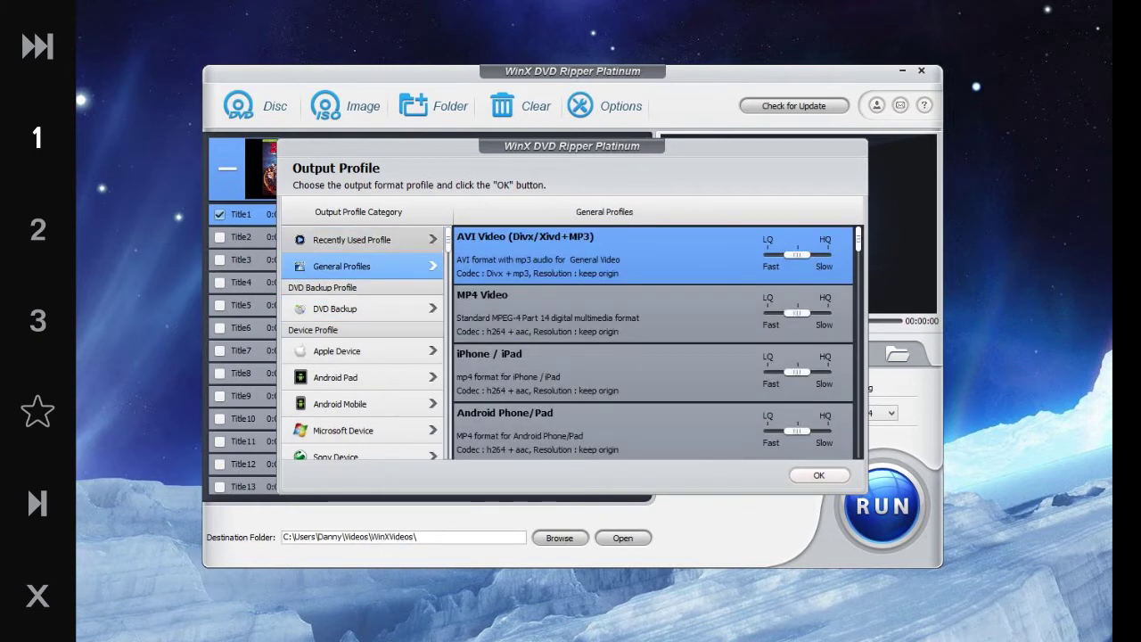
click(361, 239)
- Look through the iPhone video output profiles in the Apple Device category
click(362, 350)
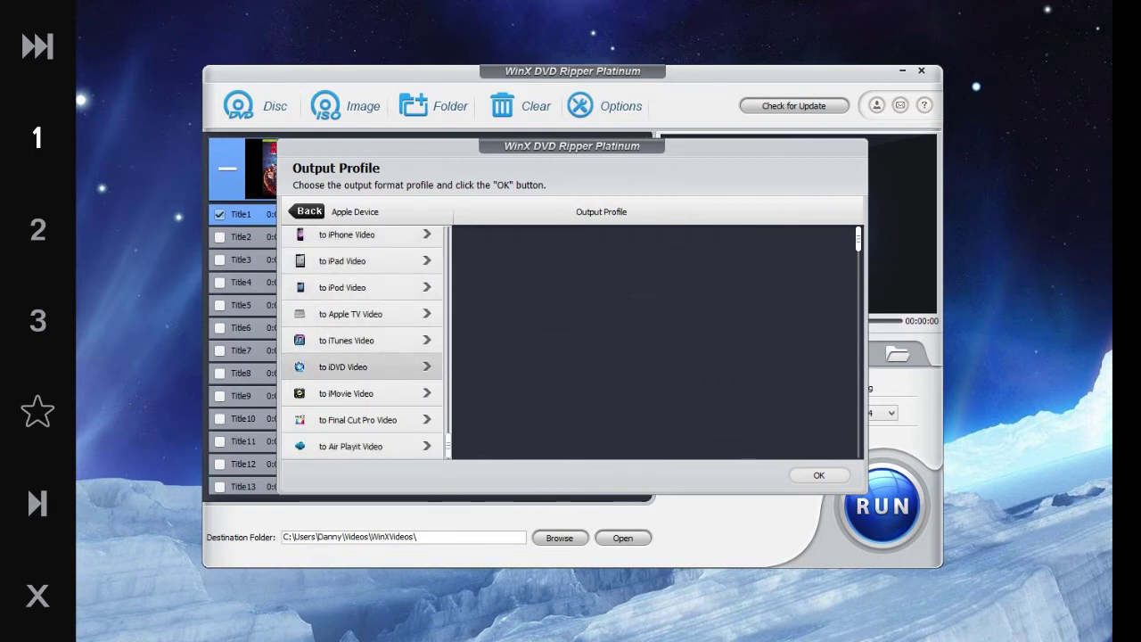
scroll(362, 419, up, 1)
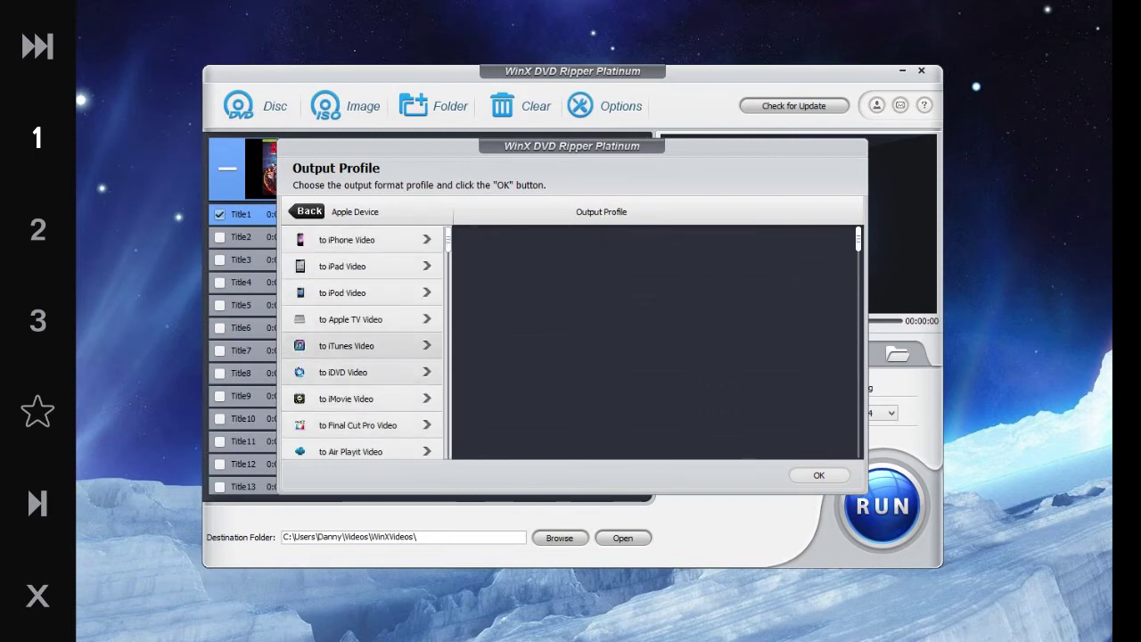
click(362, 239)
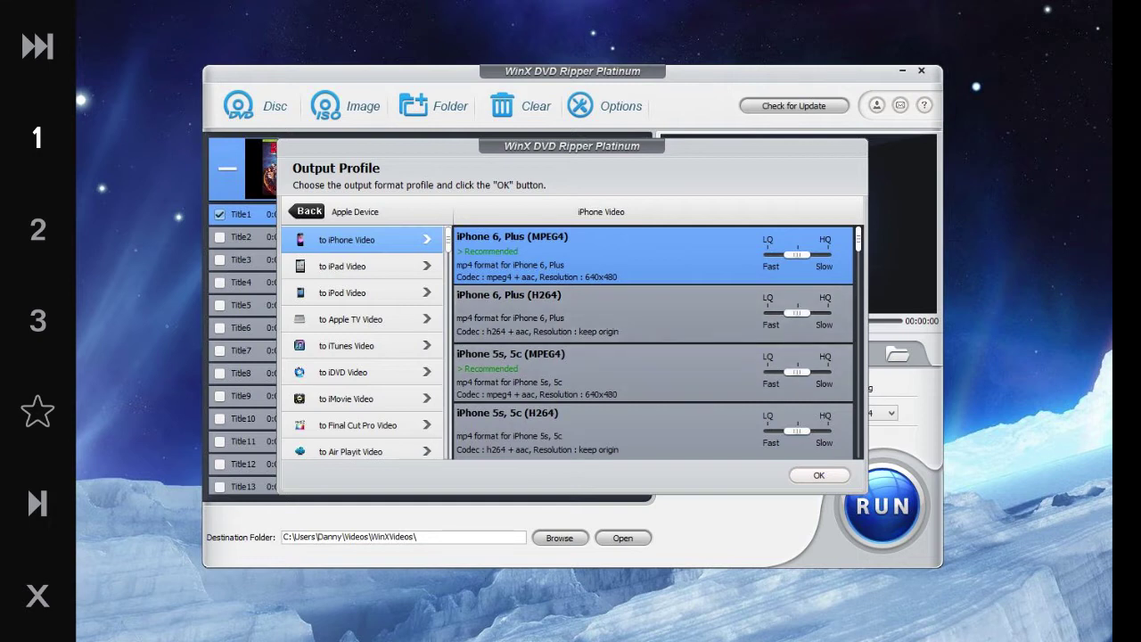
scroll(652, 342, down, 1)
scroll(653, 342, up, 1)
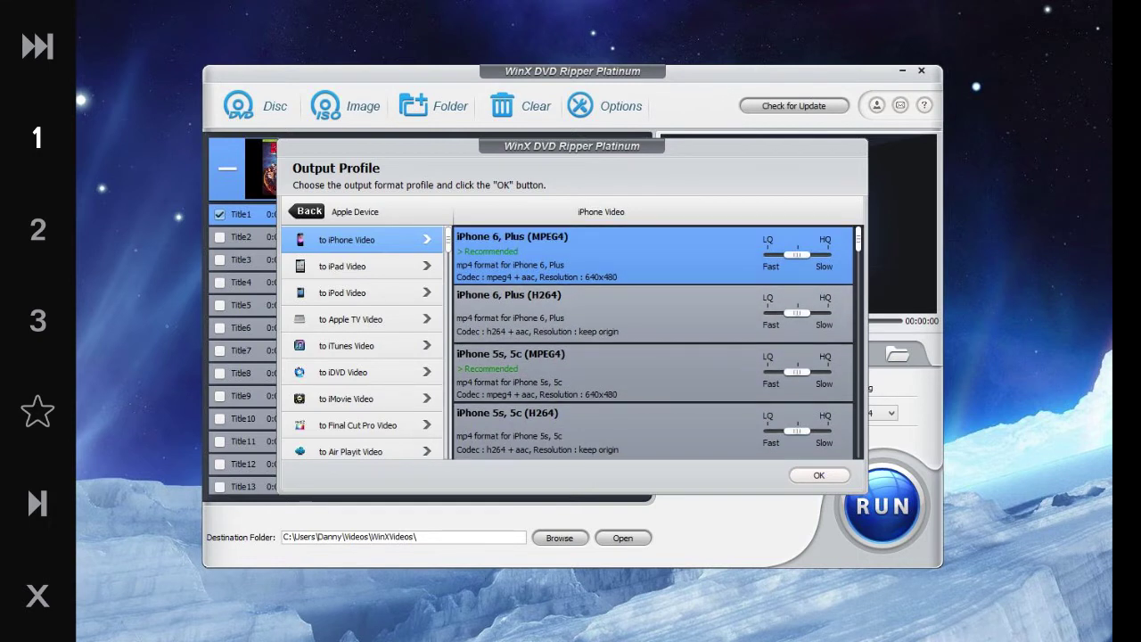
scroll(653, 343, down, 1)
scroll(653, 342, down, 1)
scroll(654, 343, up, 2)
scroll(653, 343, down, 1)
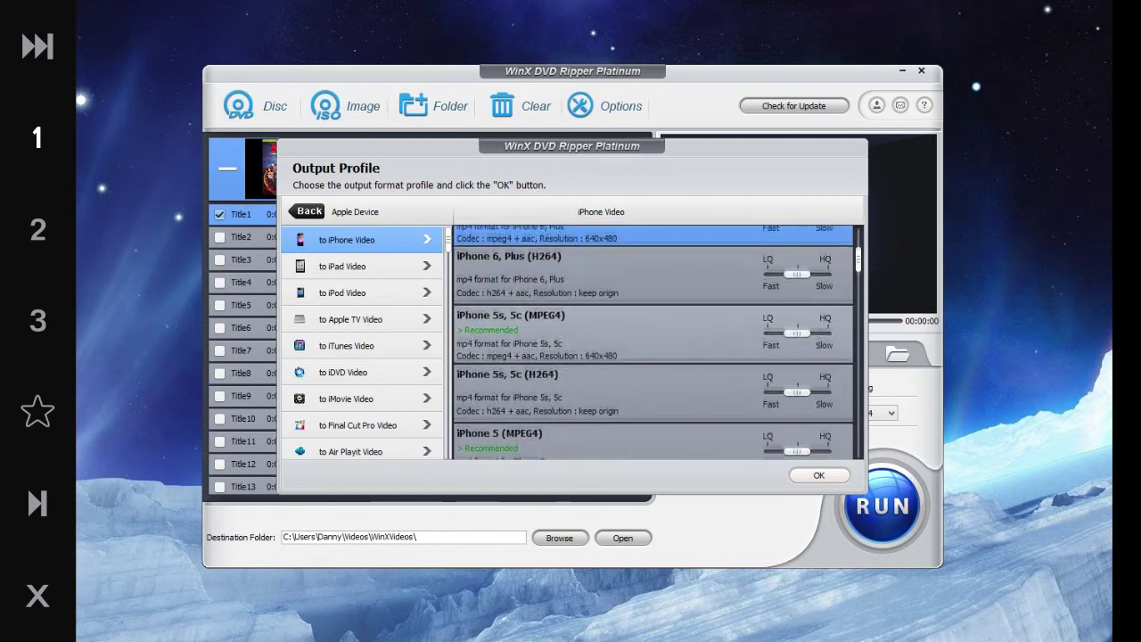
scroll(652, 342, down, 1)
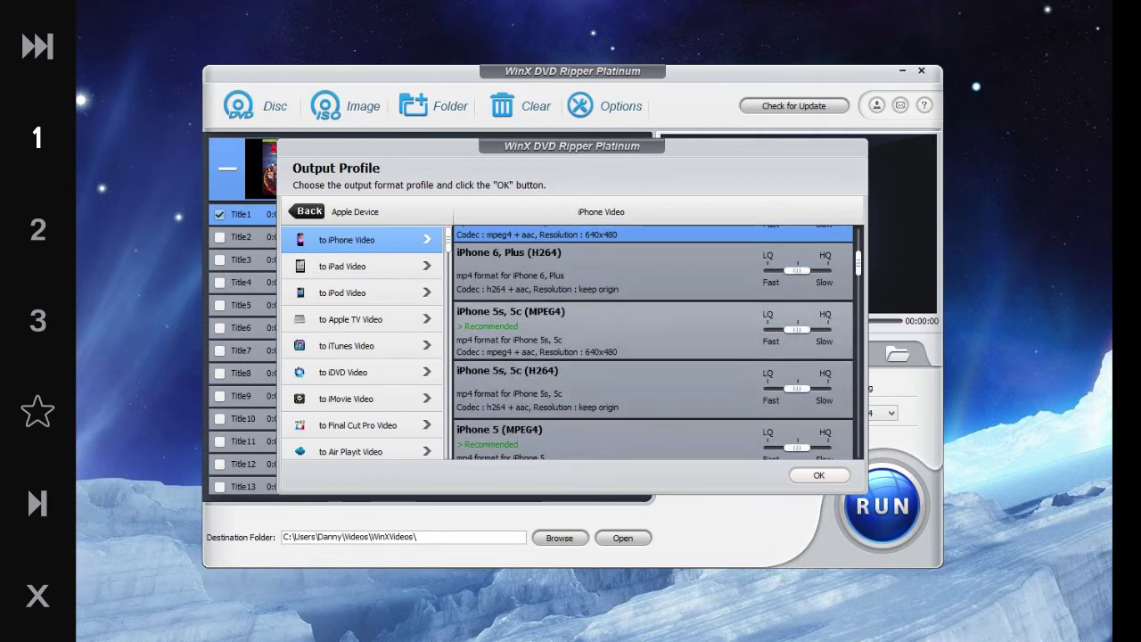
scroll(652, 343, down, 3)
- Check the iPad, iPod, Apple TV and iTunes output profiles, and return to the main profile categories
click(362, 265)
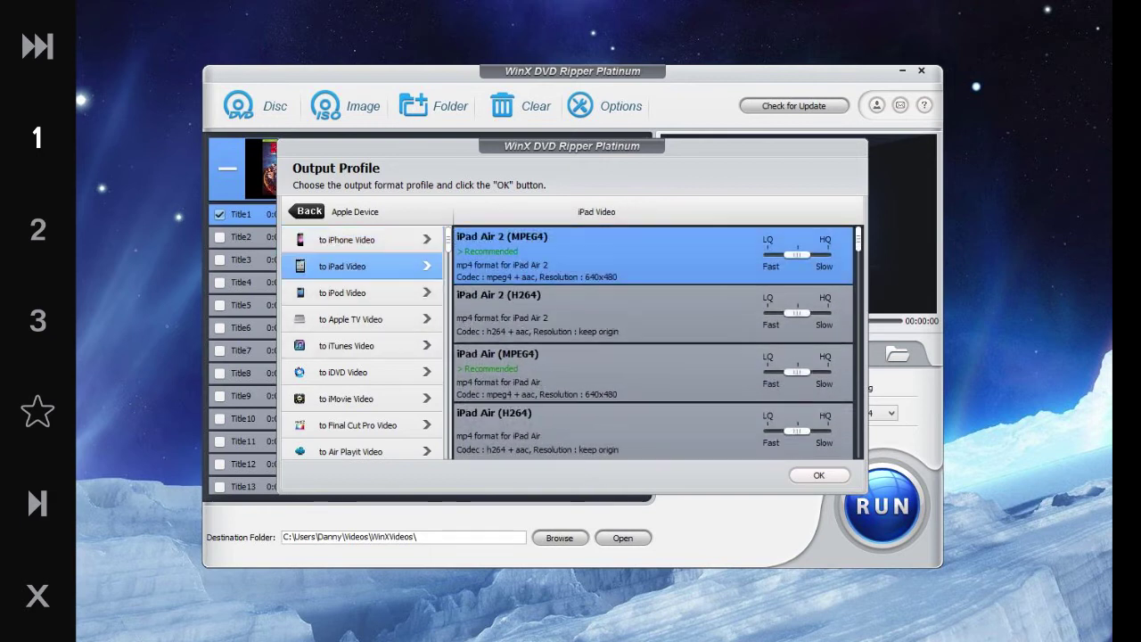
click(362, 293)
click(362, 319)
click(362, 346)
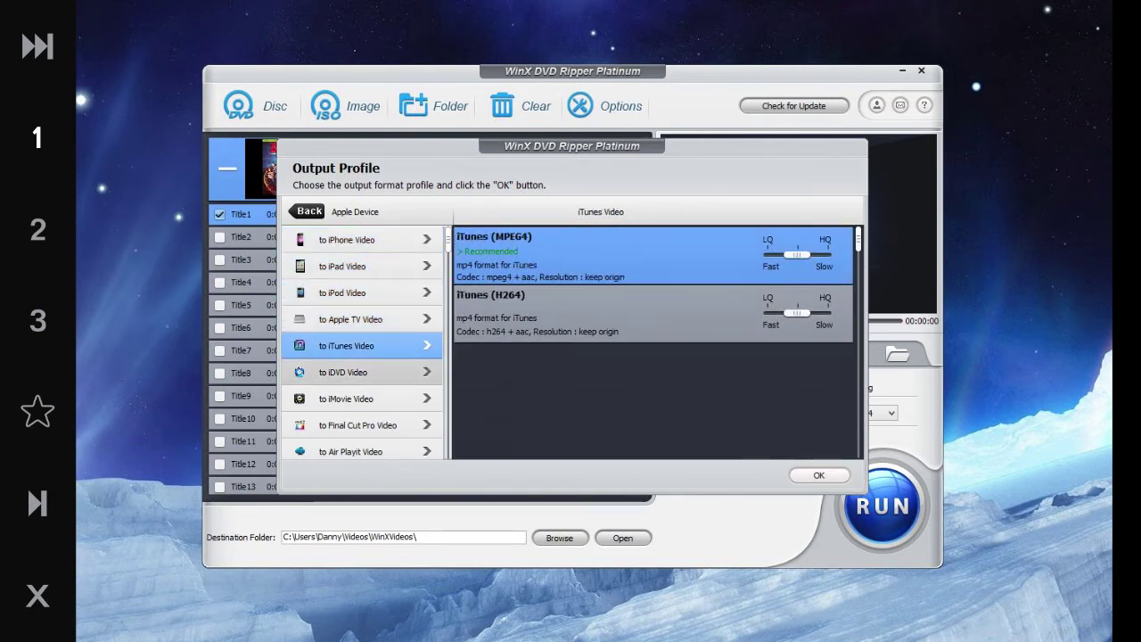
click(309, 211)
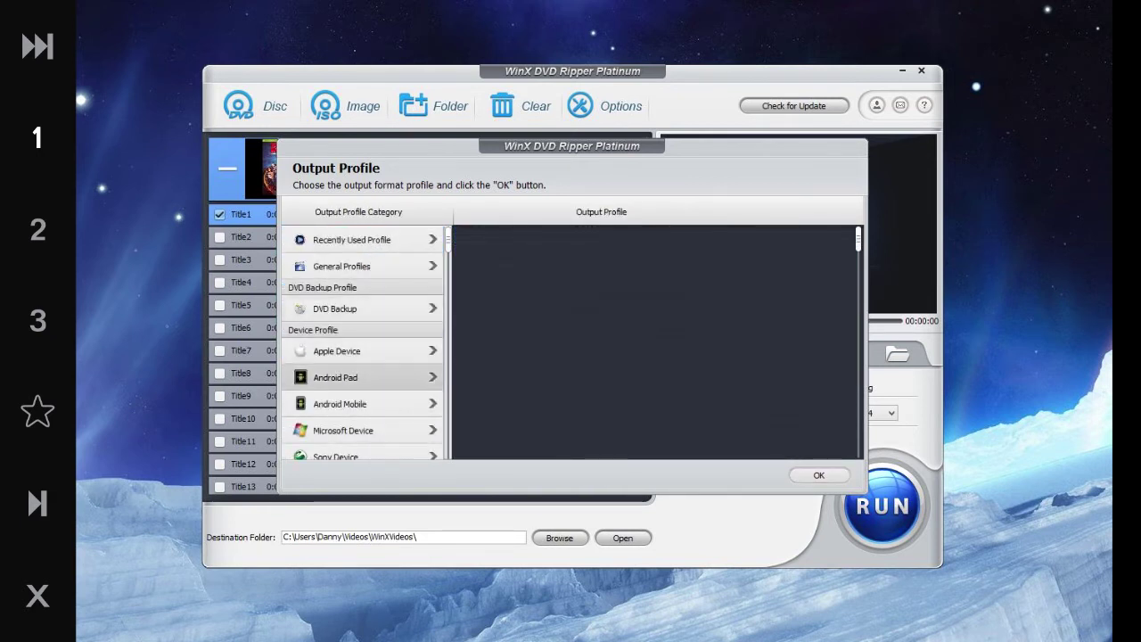
- Browse the Android Pad, Android Mobile and Other Devices categories, including the PDA output profiles
click(336, 377)
click(309, 212)
click(339, 404)
click(310, 211)
scroll(361, 392, down, 3)
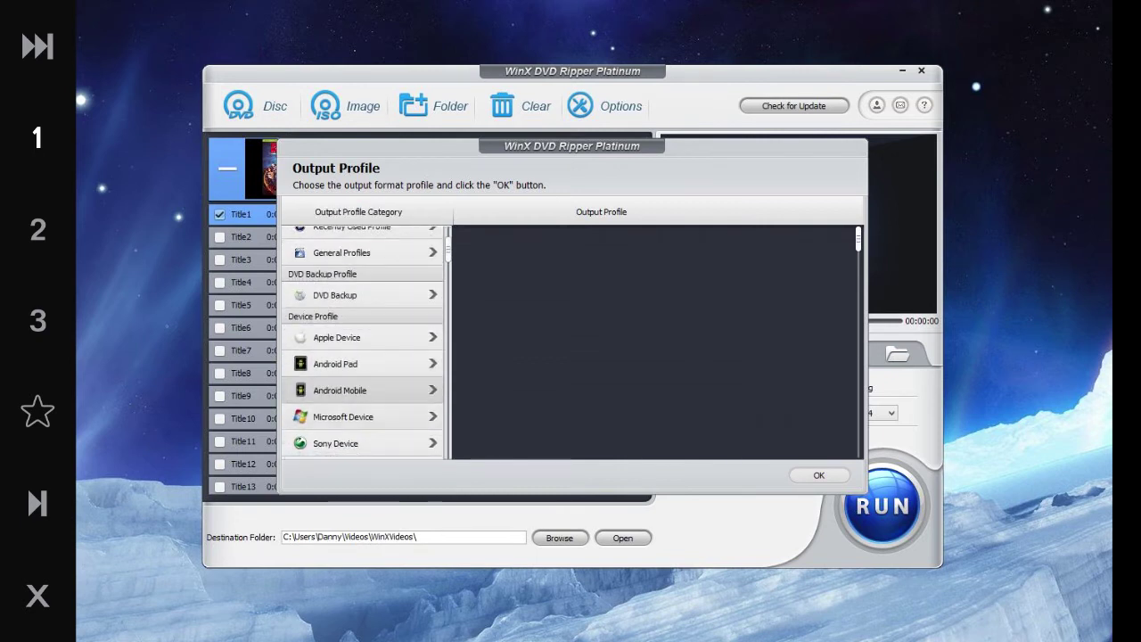
scroll(361, 412, down, 1)
click(339, 400)
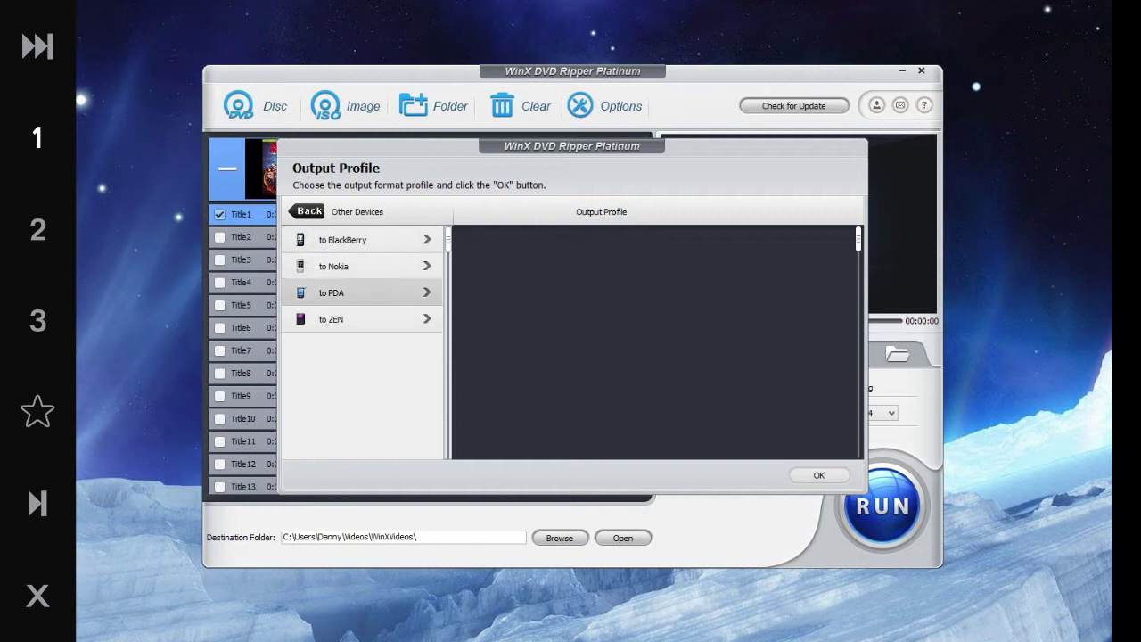
click(361, 292)
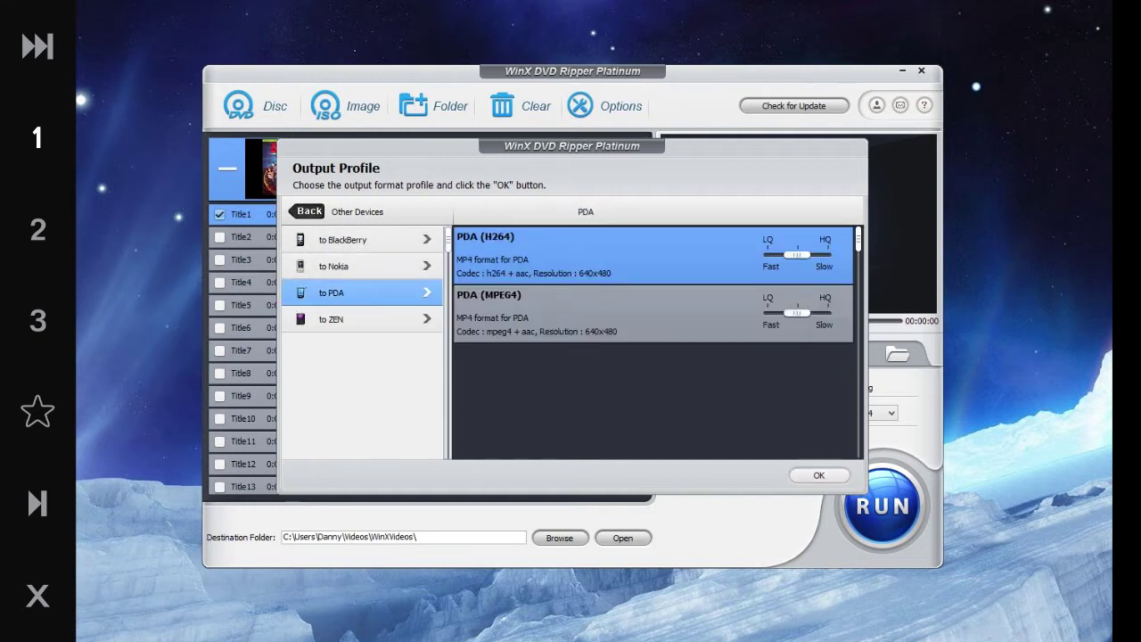
click(307, 212)
- Choose the MPEG4 profile for YouTube Video as the output format and confirm it
scroll(361, 268, down, 2)
click(361, 319)
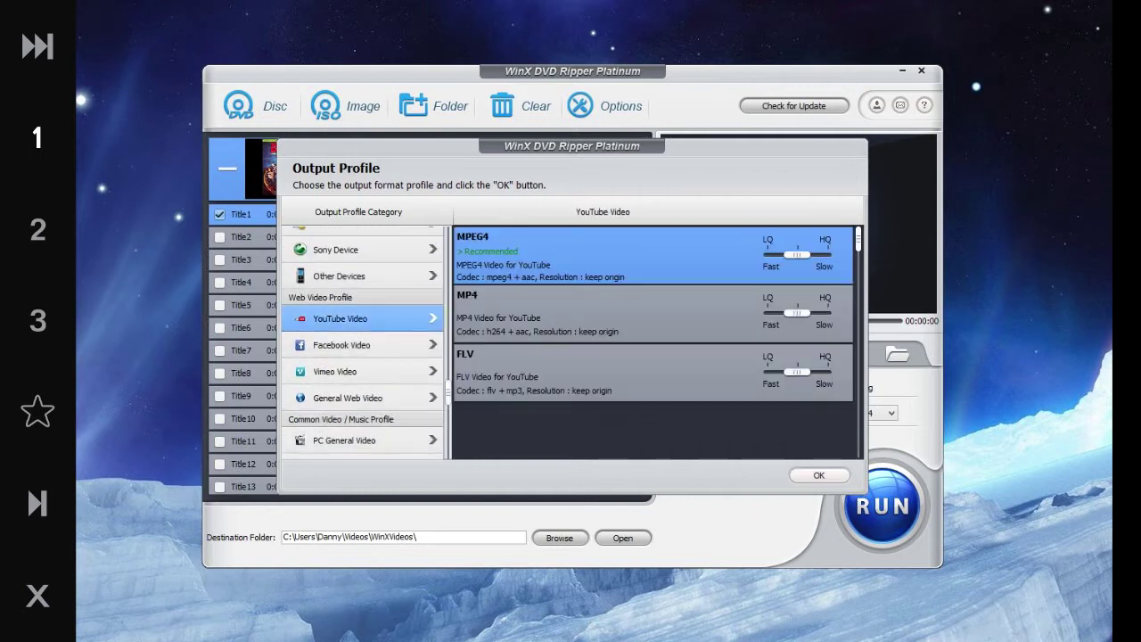
click(608, 314)
click(818, 475)
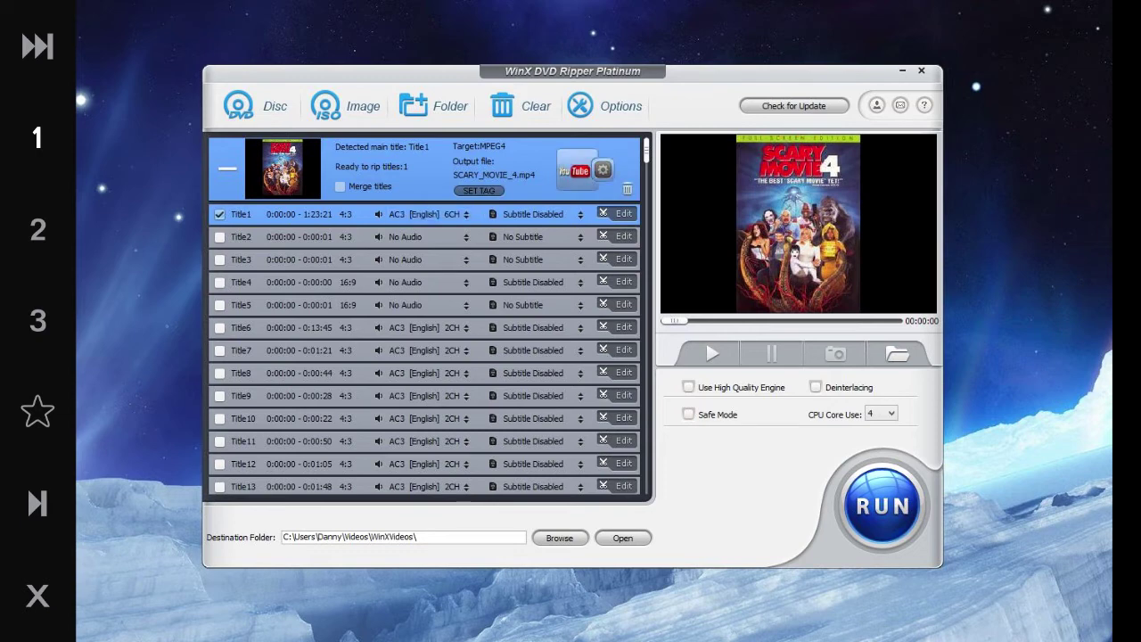
- Review the disc's title list and set Title1's subtitle to Track1 [English]
scroll(424, 348, down, 5)
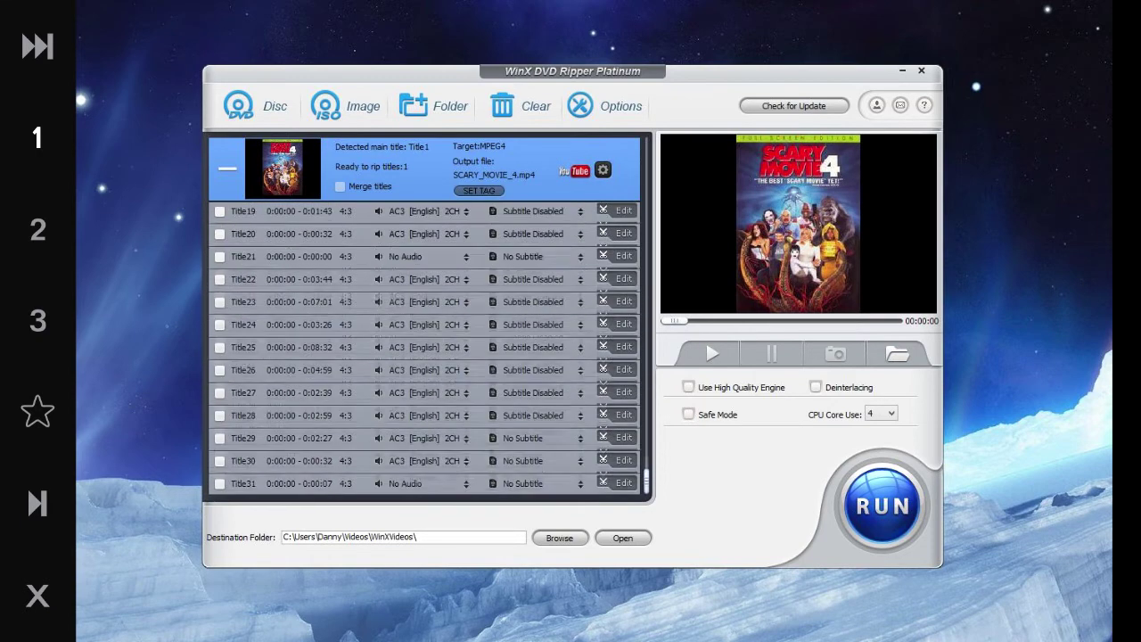
scroll(424, 348, up, 5)
scroll(425, 348, down, 6)
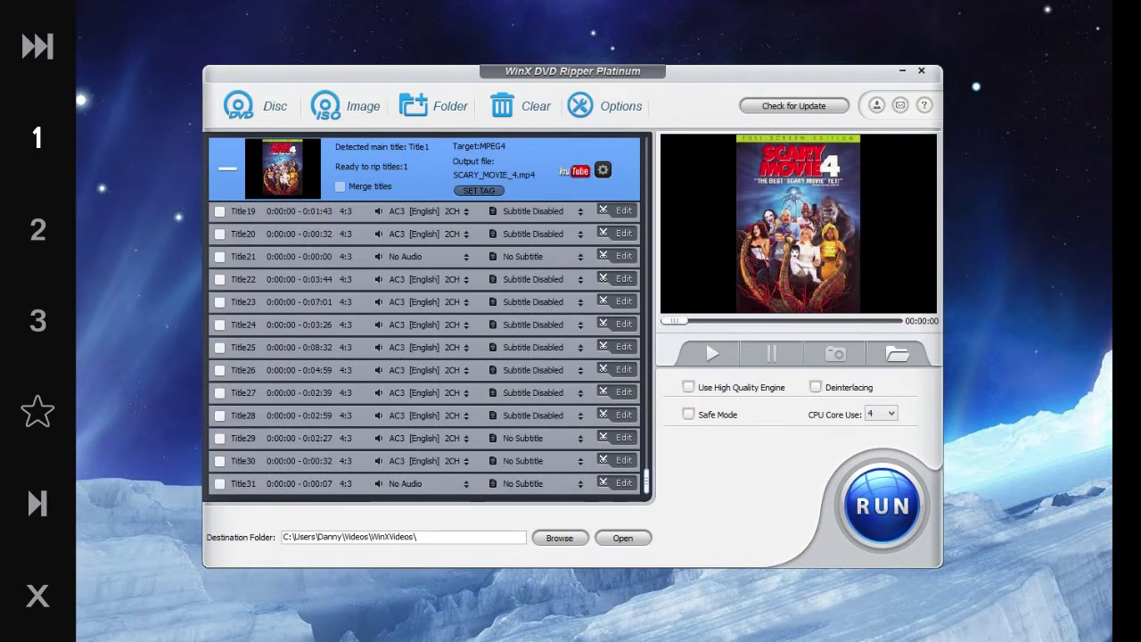
scroll(425, 347, up, 1)
scroll(424, 348, up, 8)
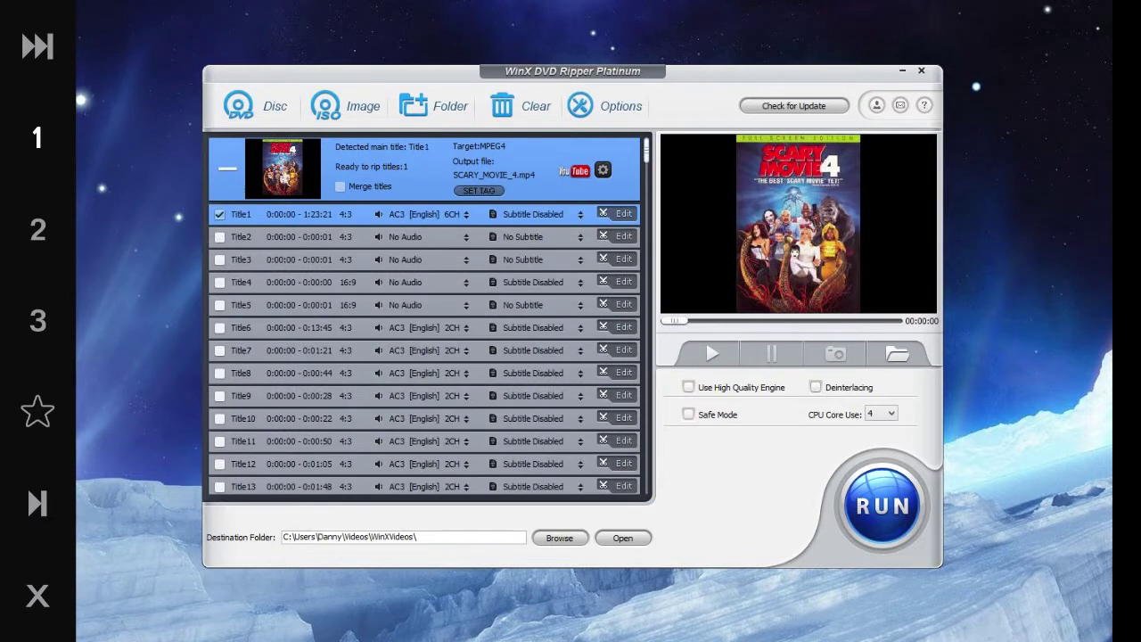
click(542, 214)
key(Escape)
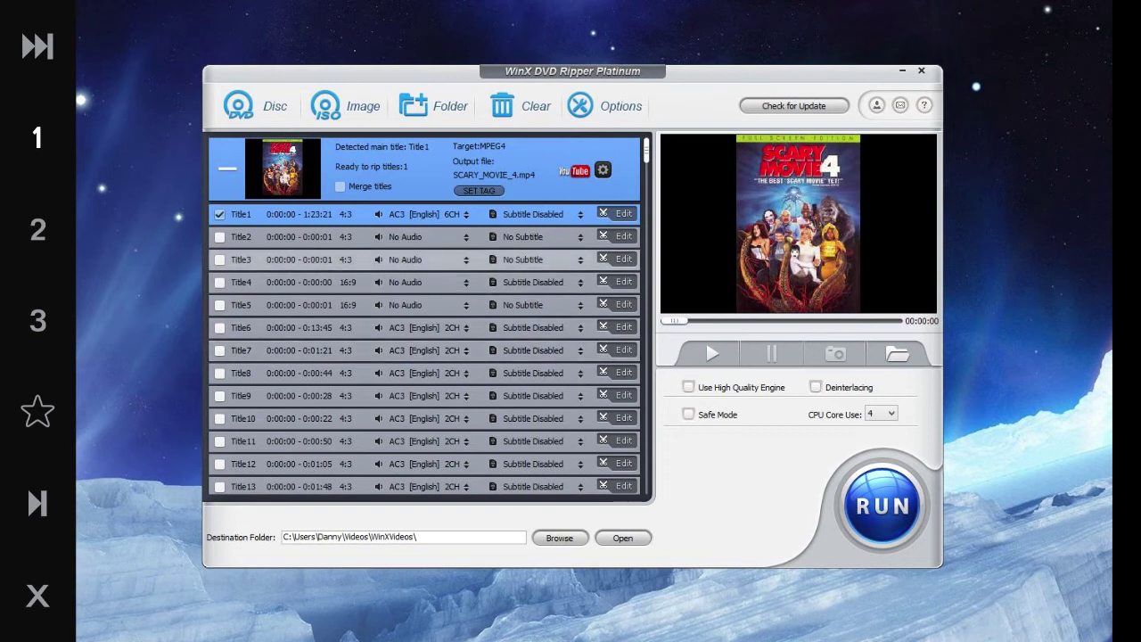
click(542, 214)
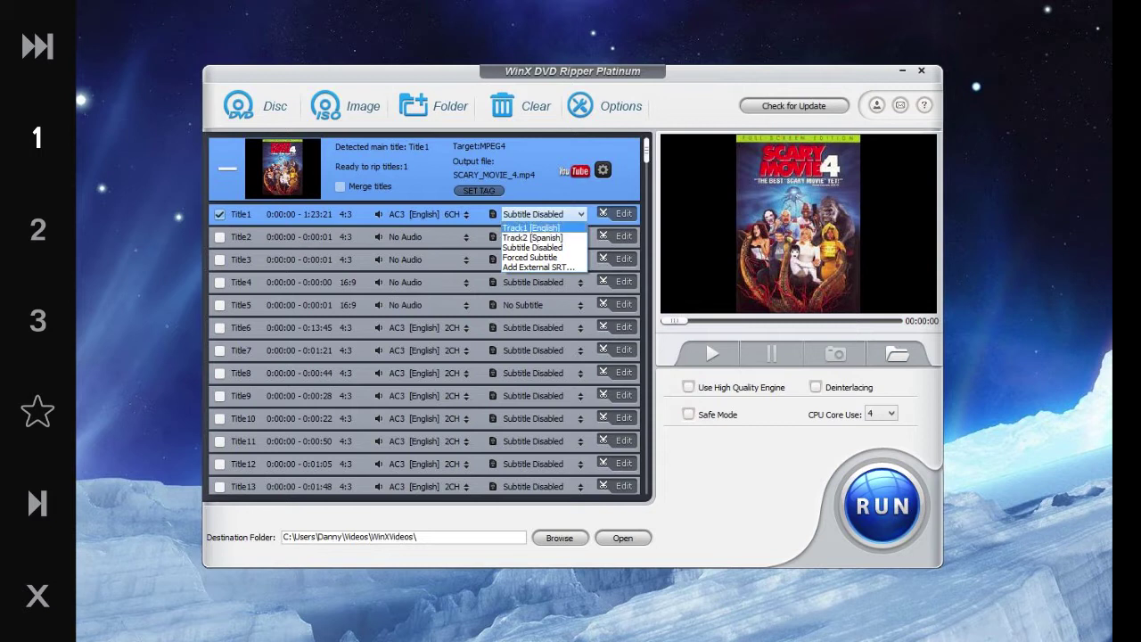
click(532, 228)
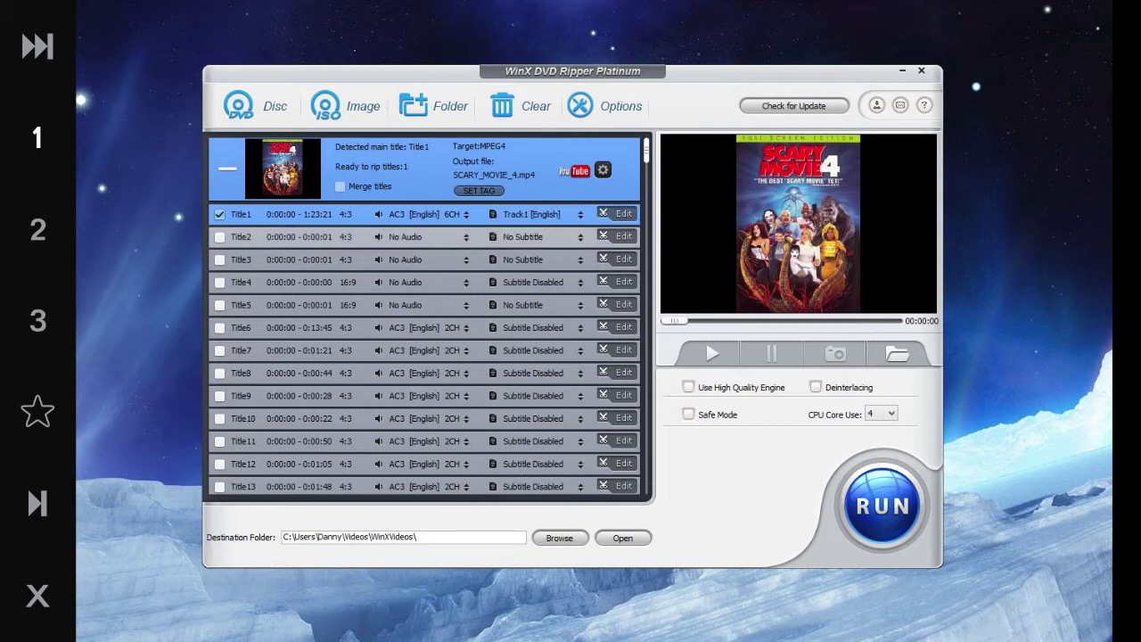
- Try the Track1 [Unknown] subtitle on Title4, and return it to Subtitle Disabled
click(542, 281)
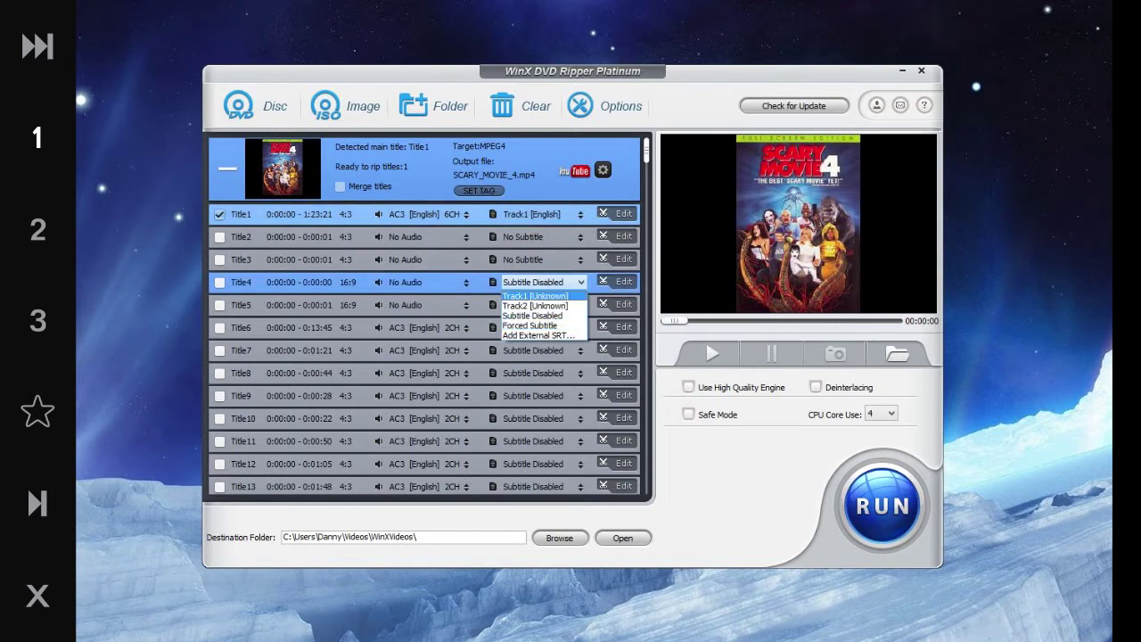
click(535, 295)
click(542, 282)
click(532, 316)
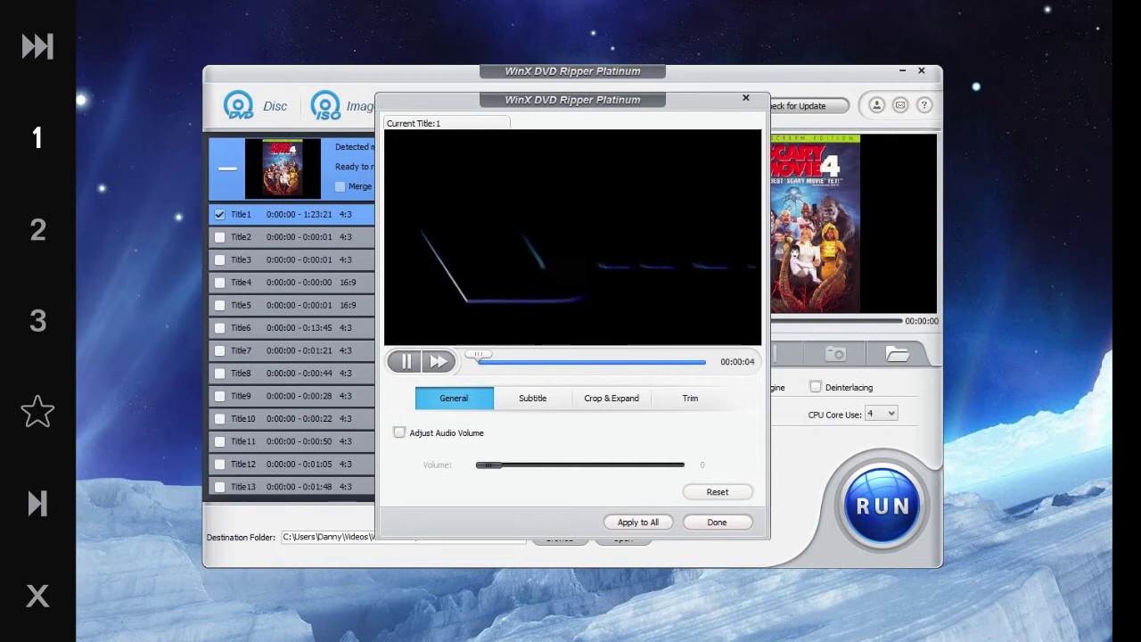
- Try enabling audio volume adjustment for Title1, and check its inner subtitle choices, keeping Subtitle1 [English]
click(400, 433)
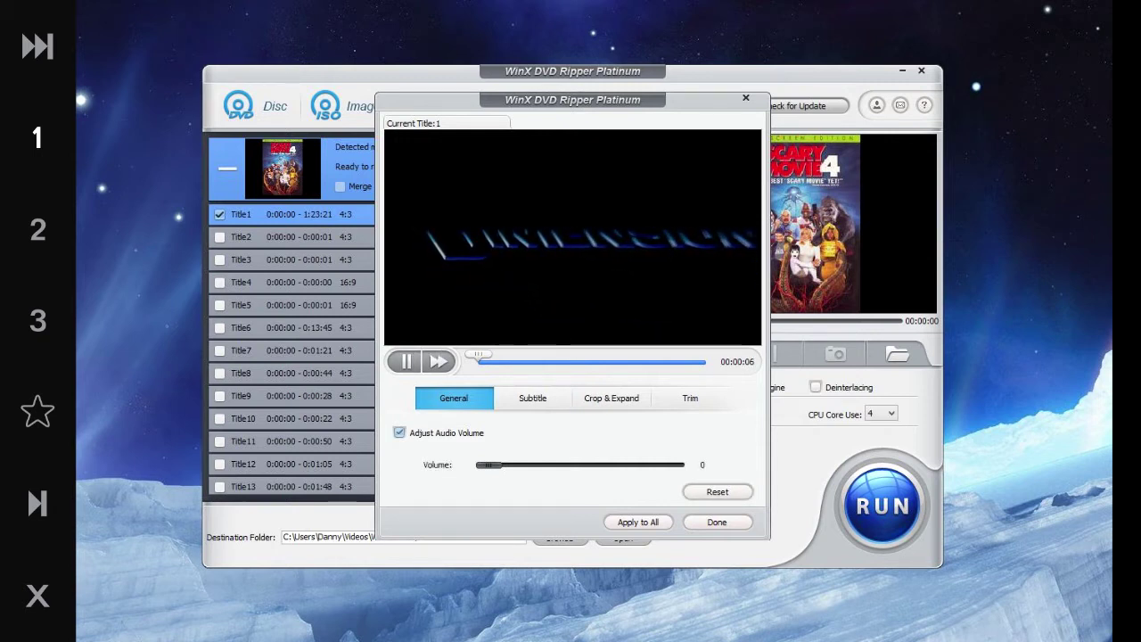
mouse_move(489, 464)
mouse_down()
mouse_move(671, 464)
mouse_move(487, 464)
mouse_up()
click(532, 398)
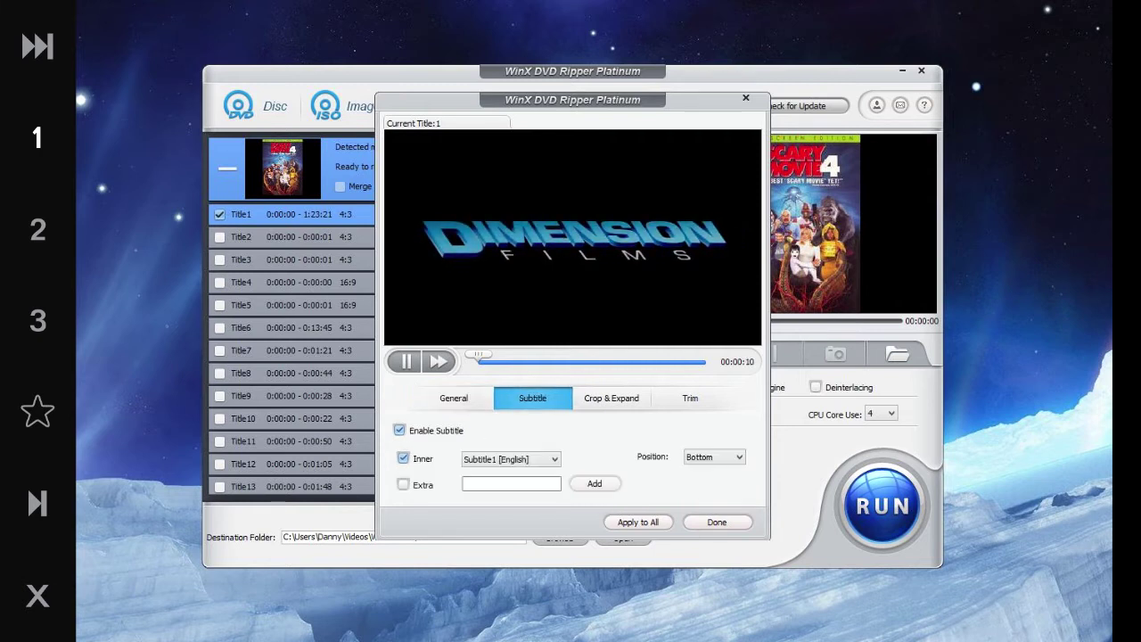
click(511, 459)
click(510, 472)
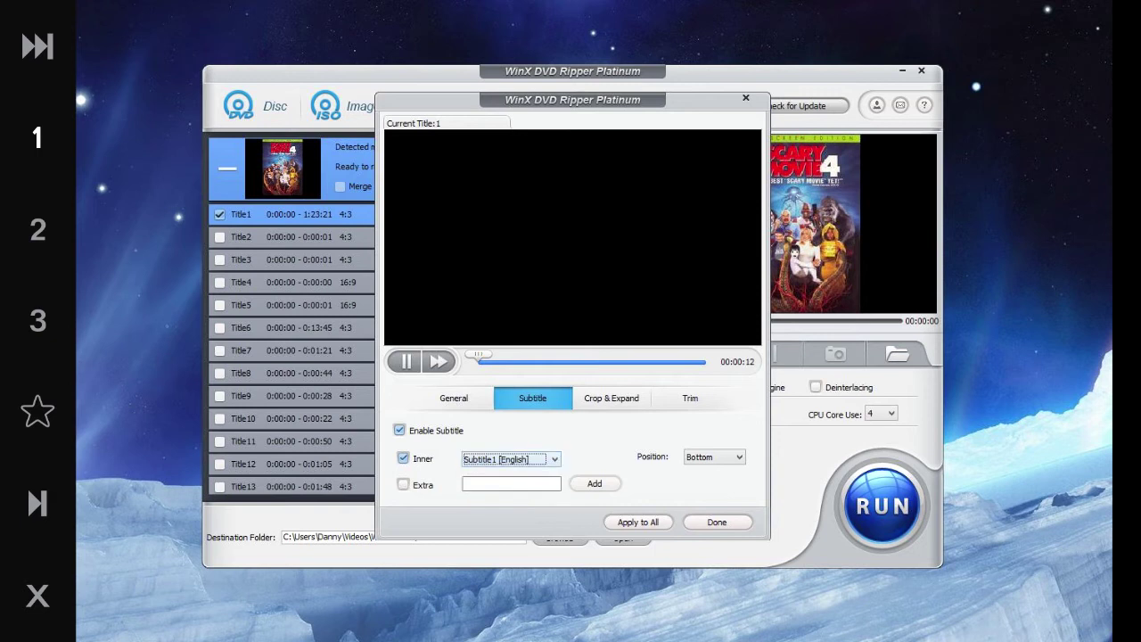
- Try switching Title1 to an extra subtitle, opening the .srt file browser and dismissing it without choosing a file
click(403, 485)
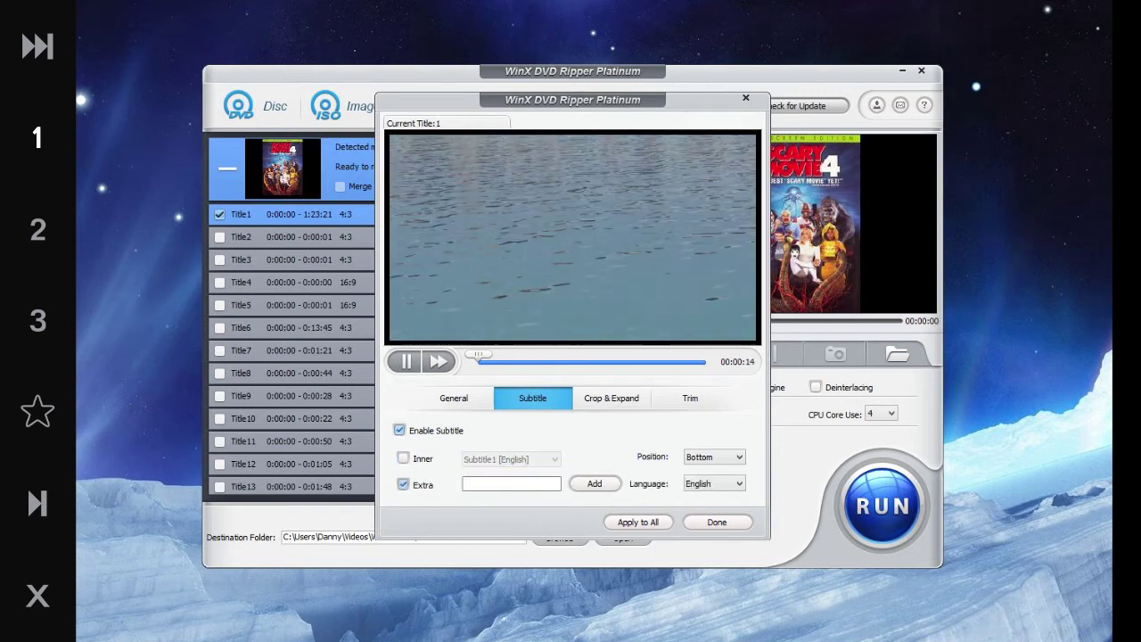
click(595, 483)
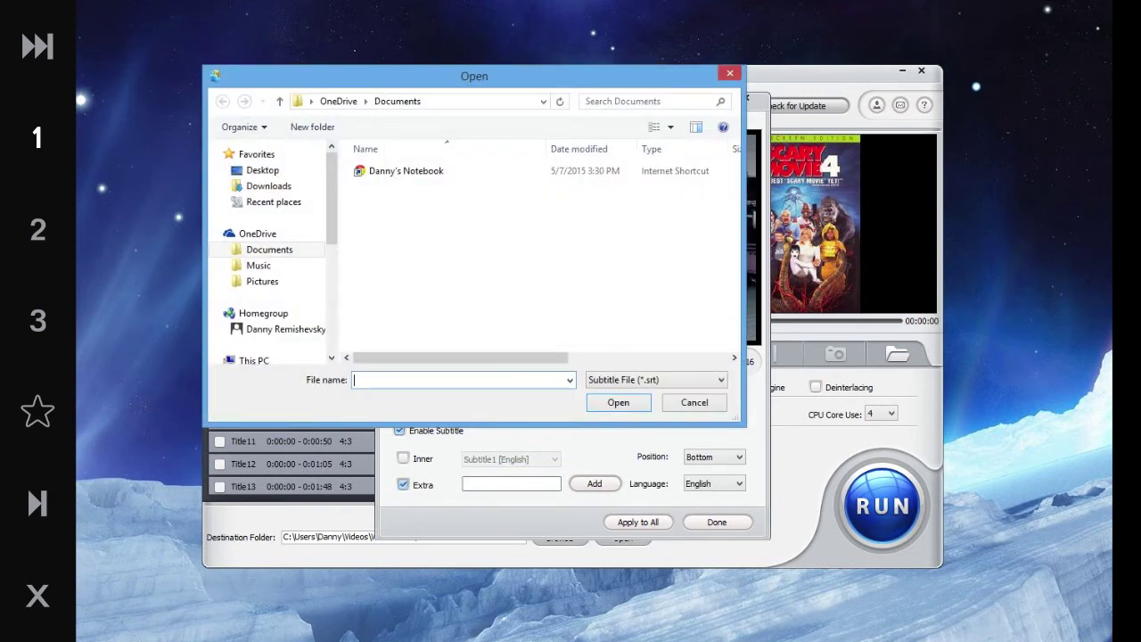
key(Escape)
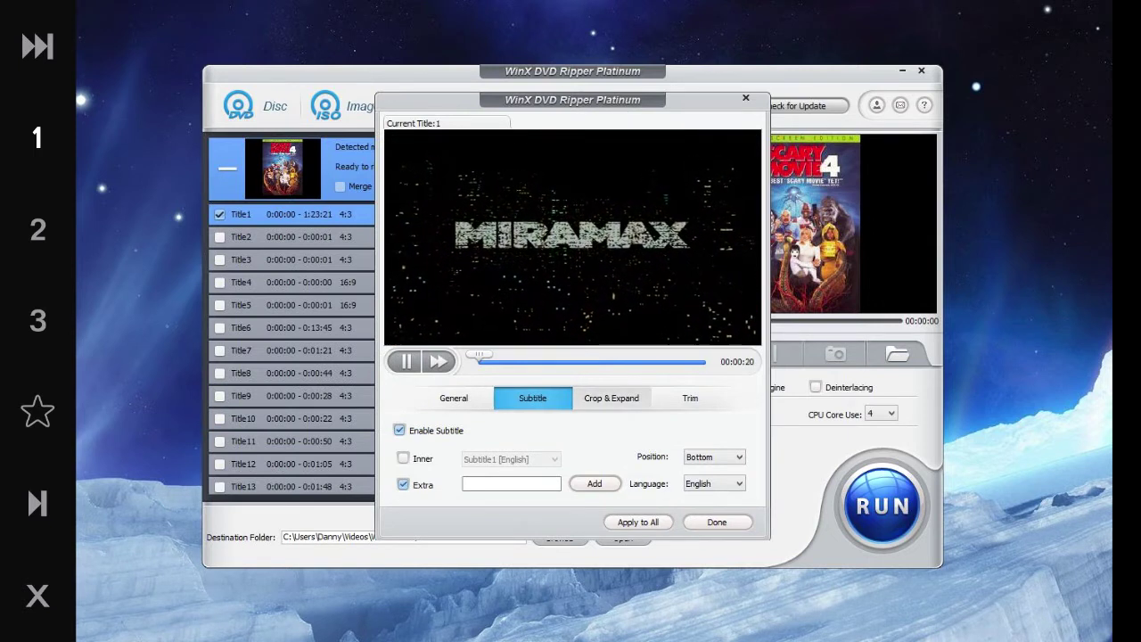
- Try cropping Title1 to about 586 by 374 at left 82, top 48, and pause the preview
click(611, 398)
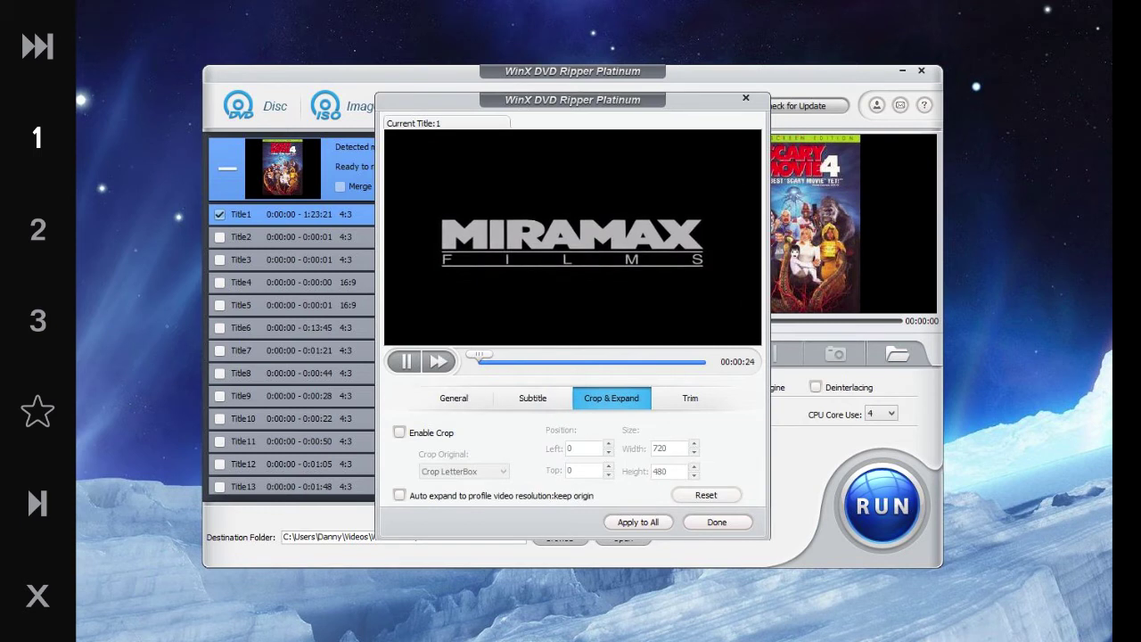
click(400, 432)
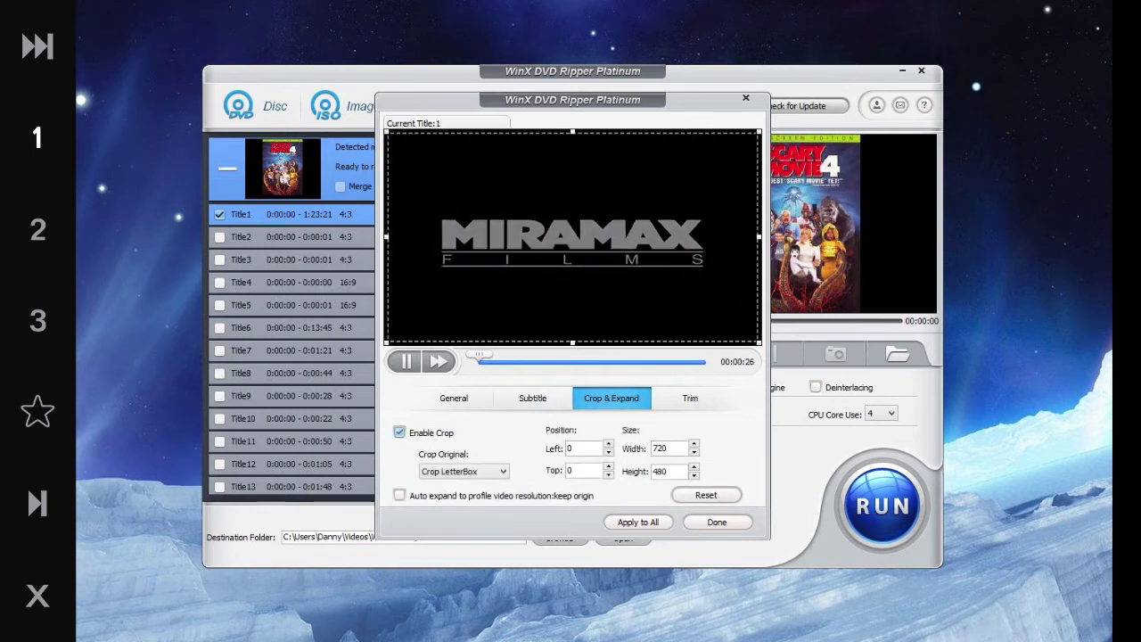
drag(759, 343, 690, 297)
drag(538, 214, 580, 235)
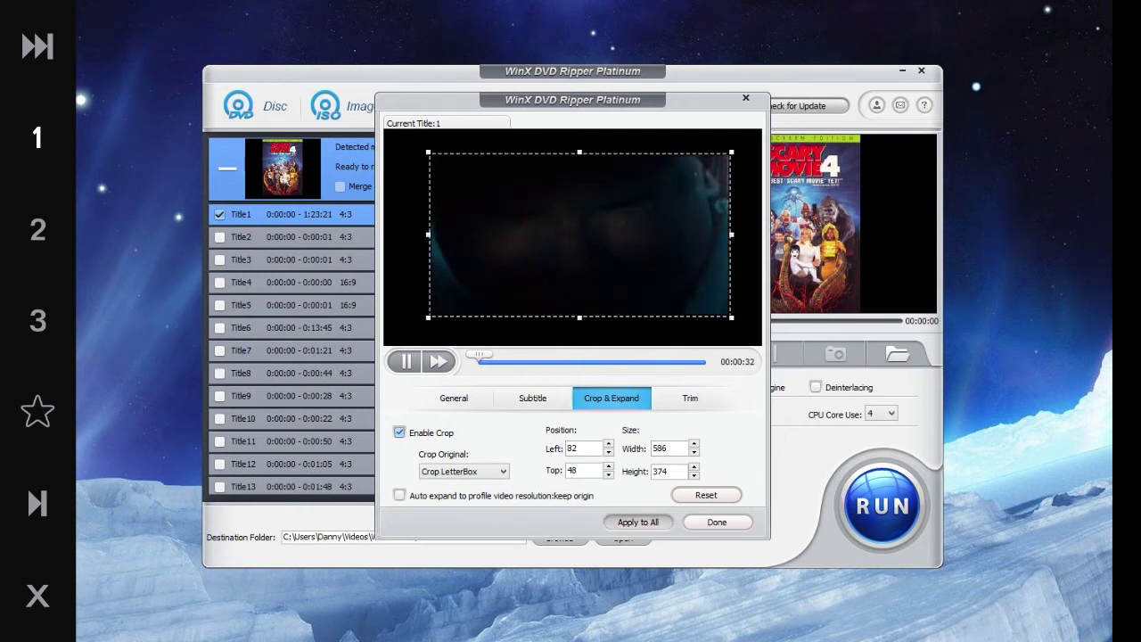
click(638, 522)
click(662, 346)
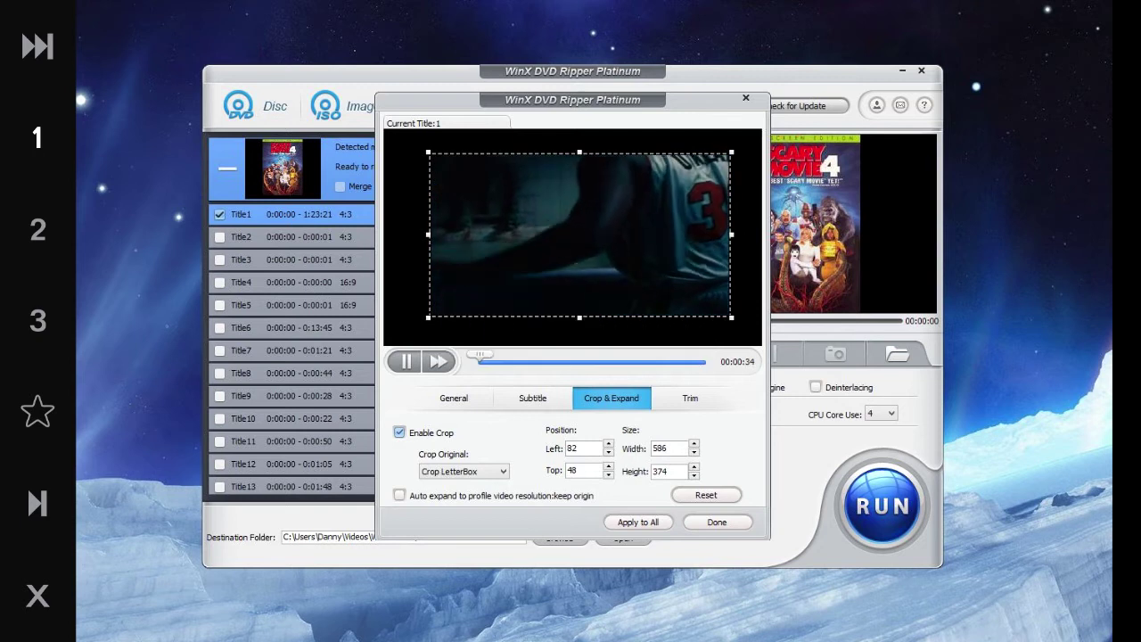
click(405, 361)
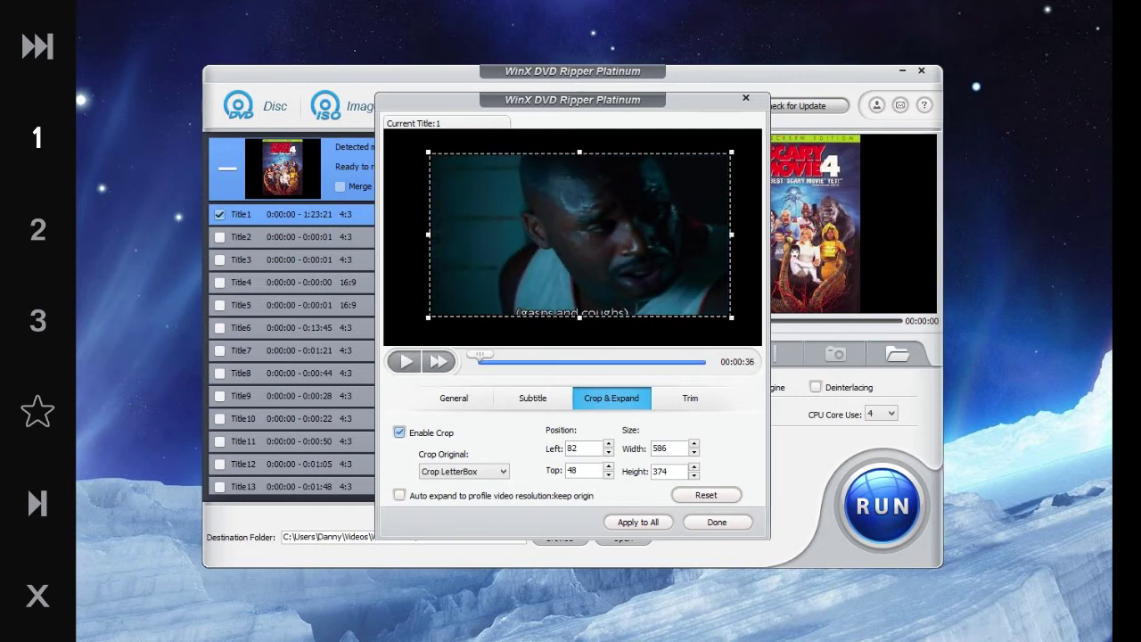
- Try enabling trimming for Title1 with the full time range, and close the title editor without saving
click(690, 398)
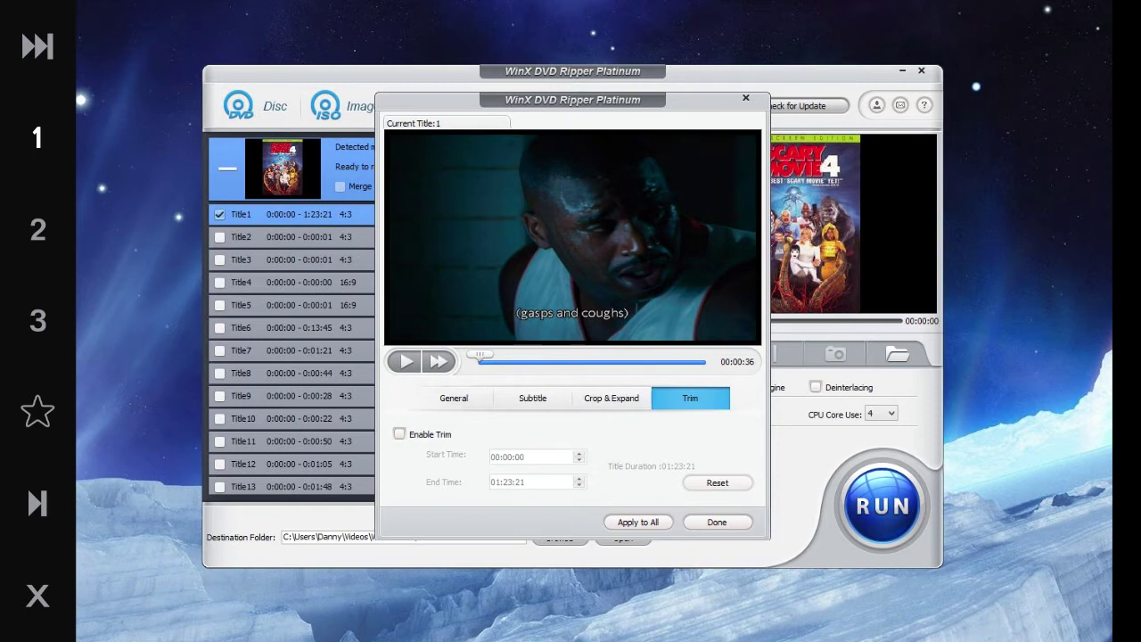
click(399, 433)
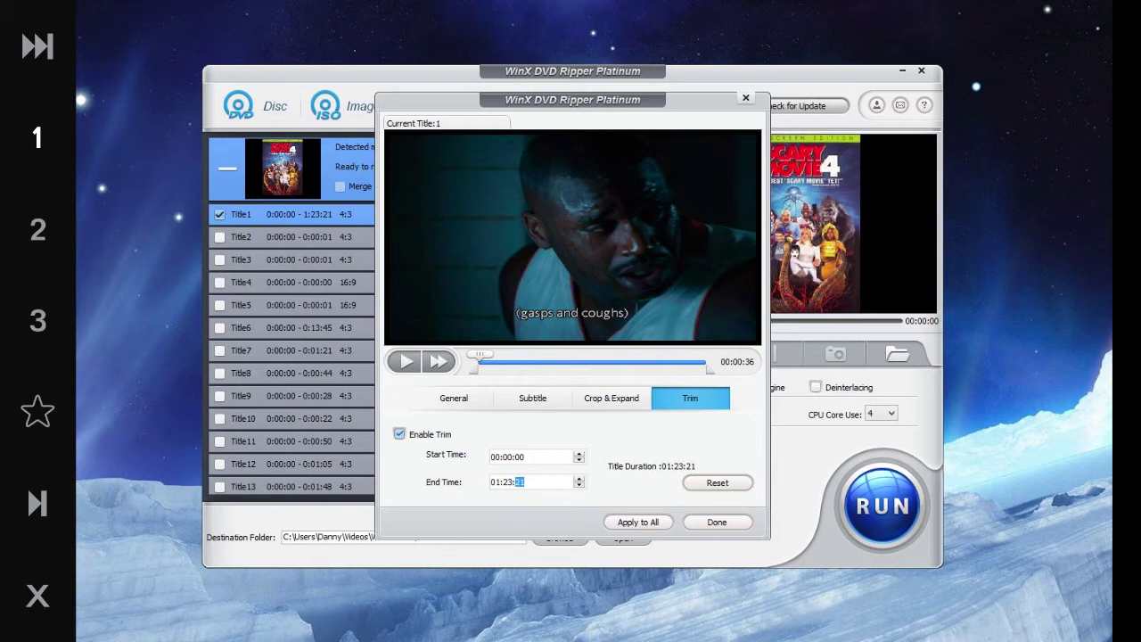
click(745, 98)
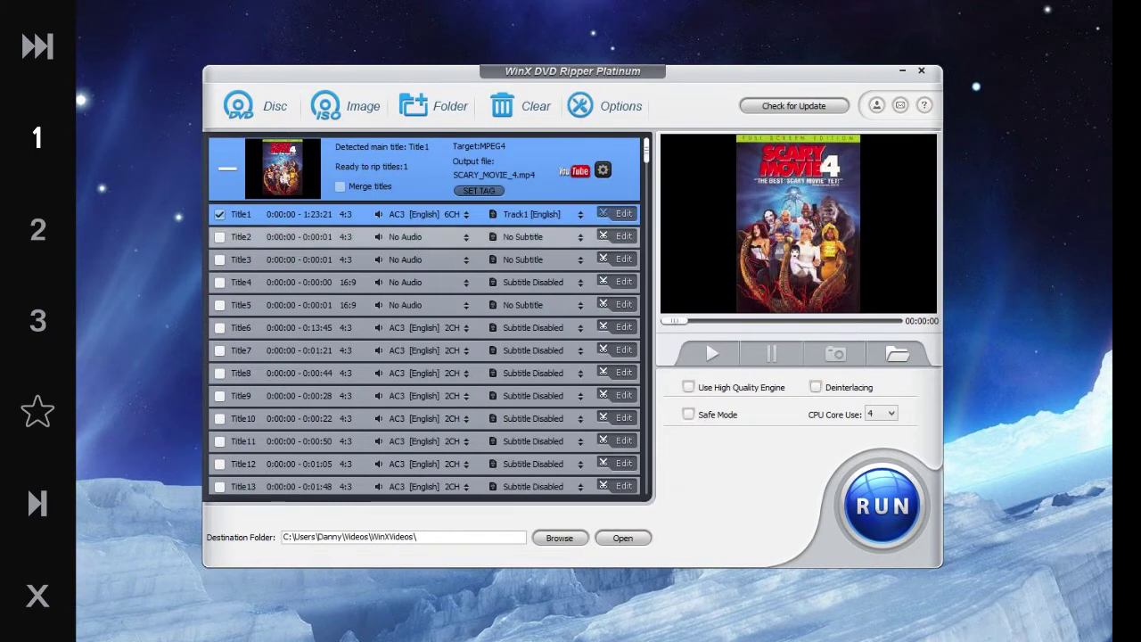
- Look through the disc's full title list, and briefly open Title23's edit settings before closing them
scroll(424, 348, down, 1)
scroll(424, 347, down, 7)
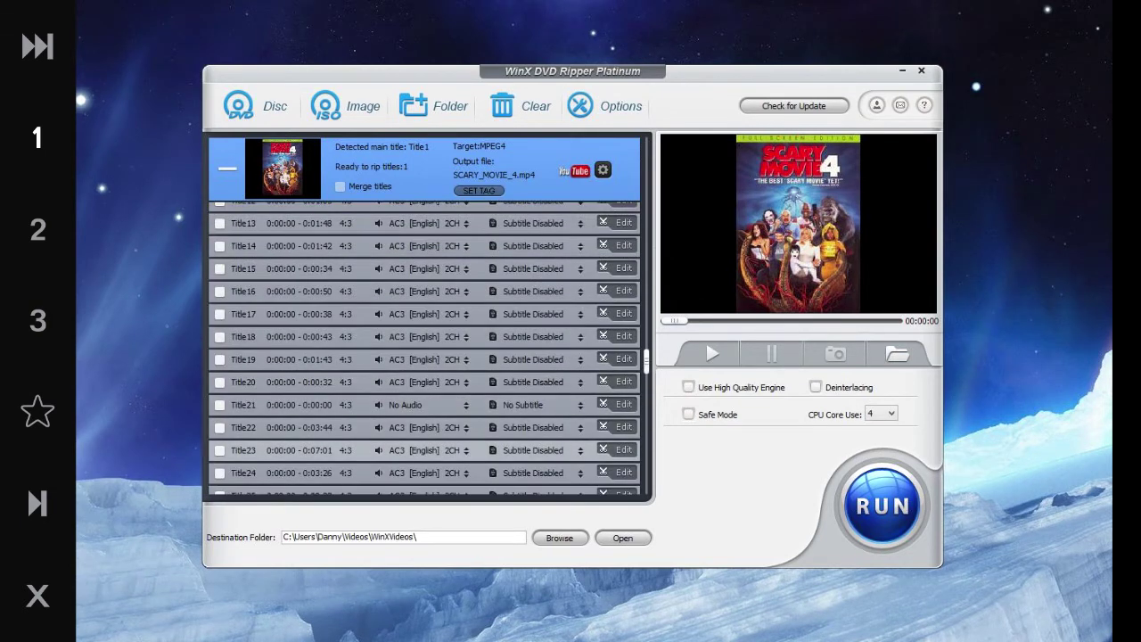
click(624, 449)
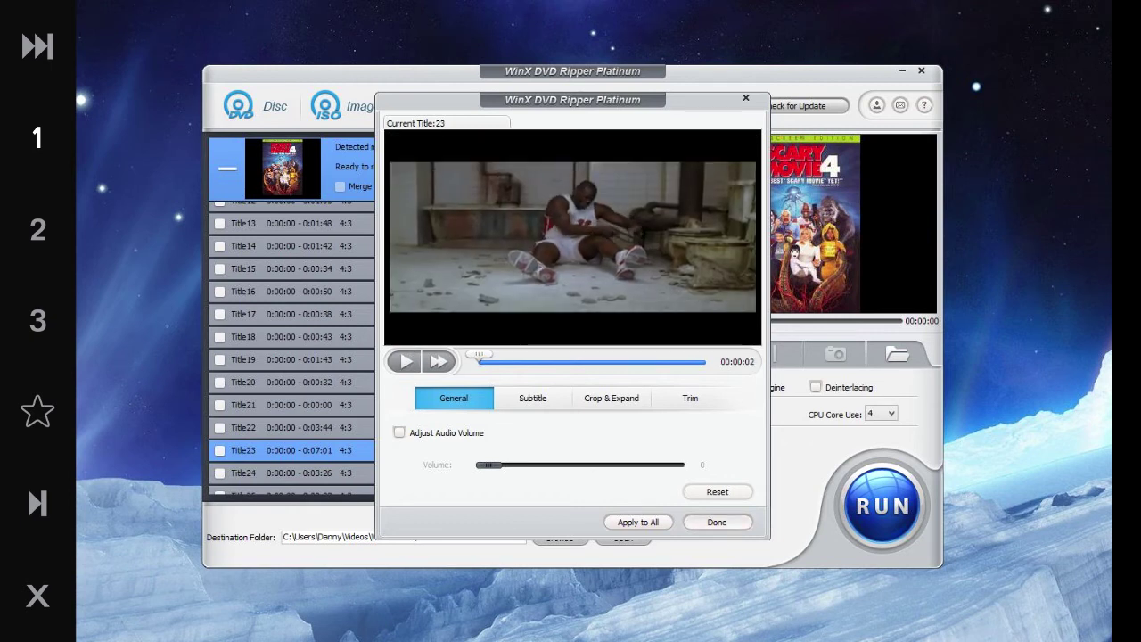
key(Escape)
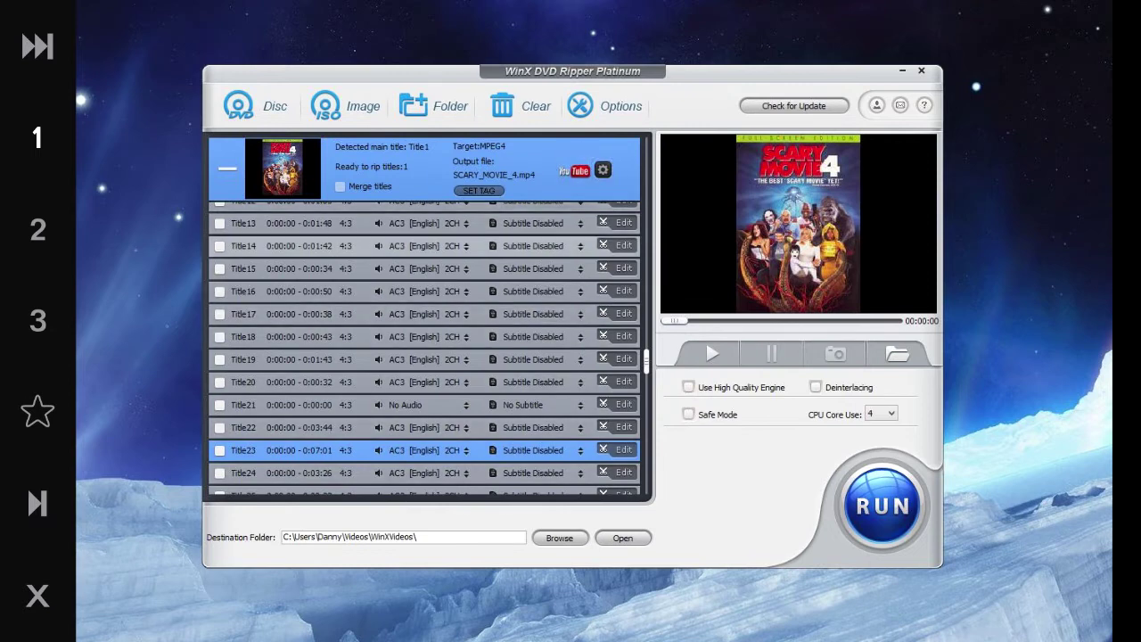
scroll(424, 347, down, 2)
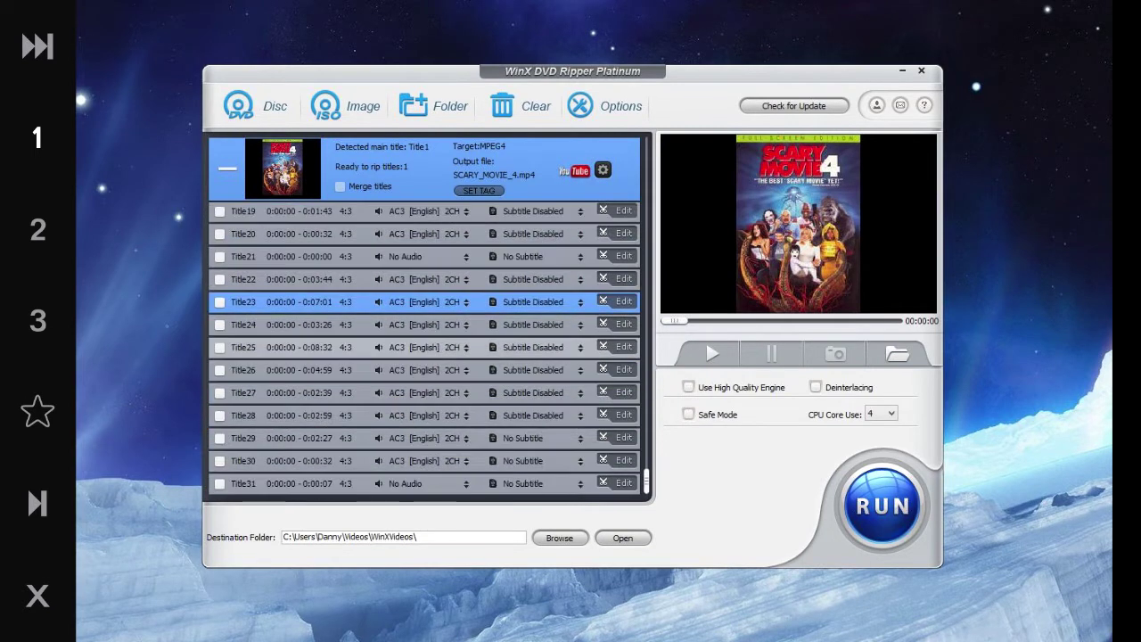
scroll(424, 347, up, 4)
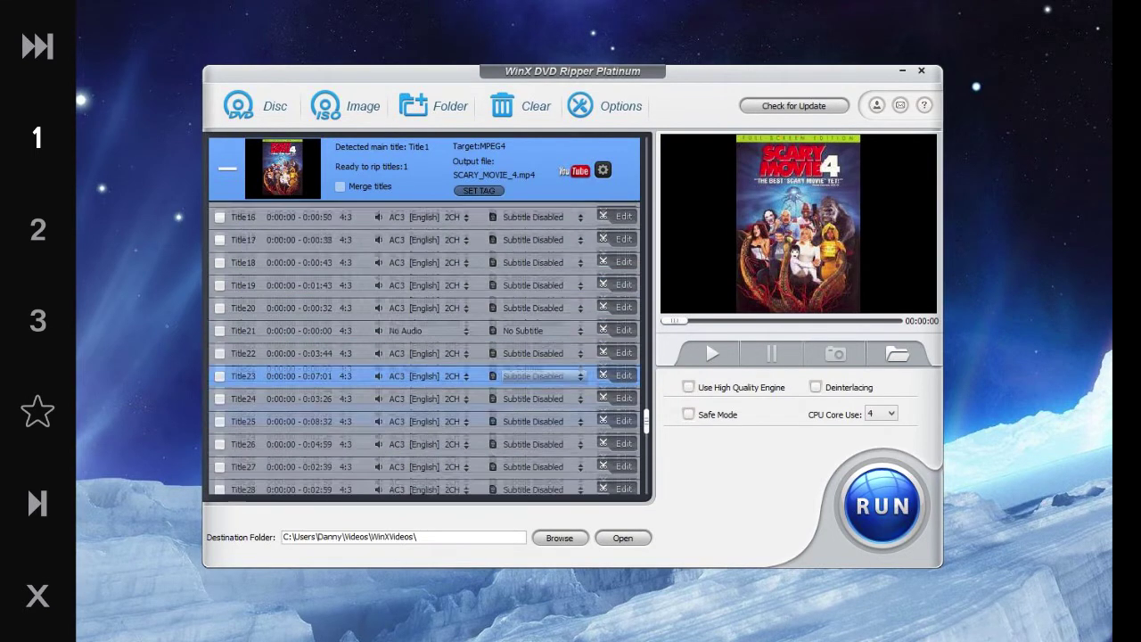
scroll(425, 327, up, 2)
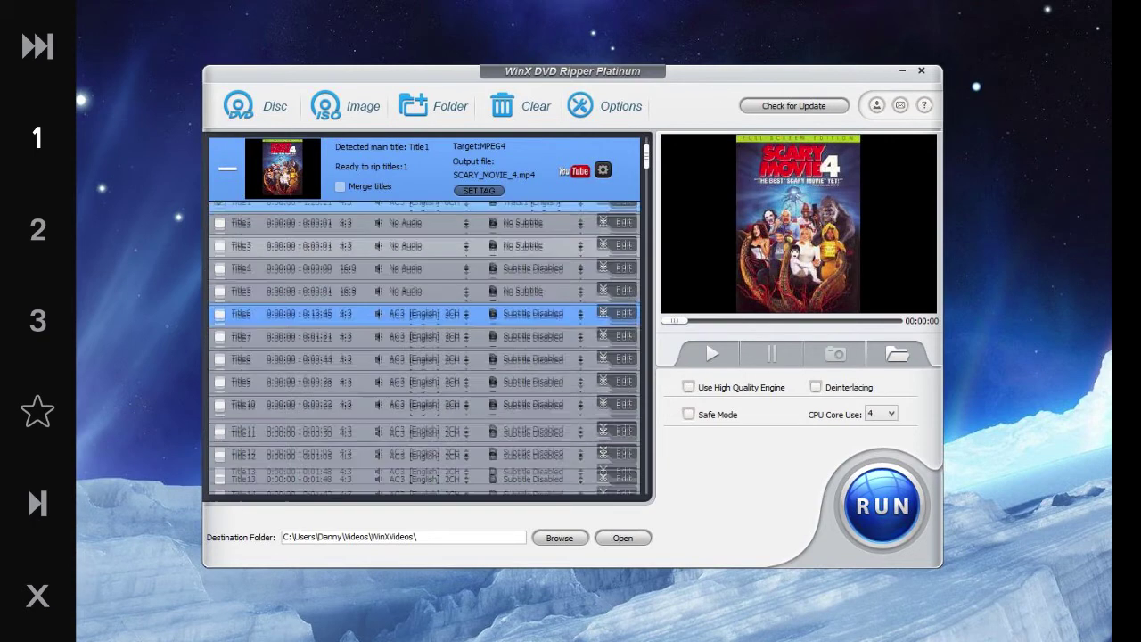
scroll(425, 348, down, 1)
scroll(424, 301, up, 1)
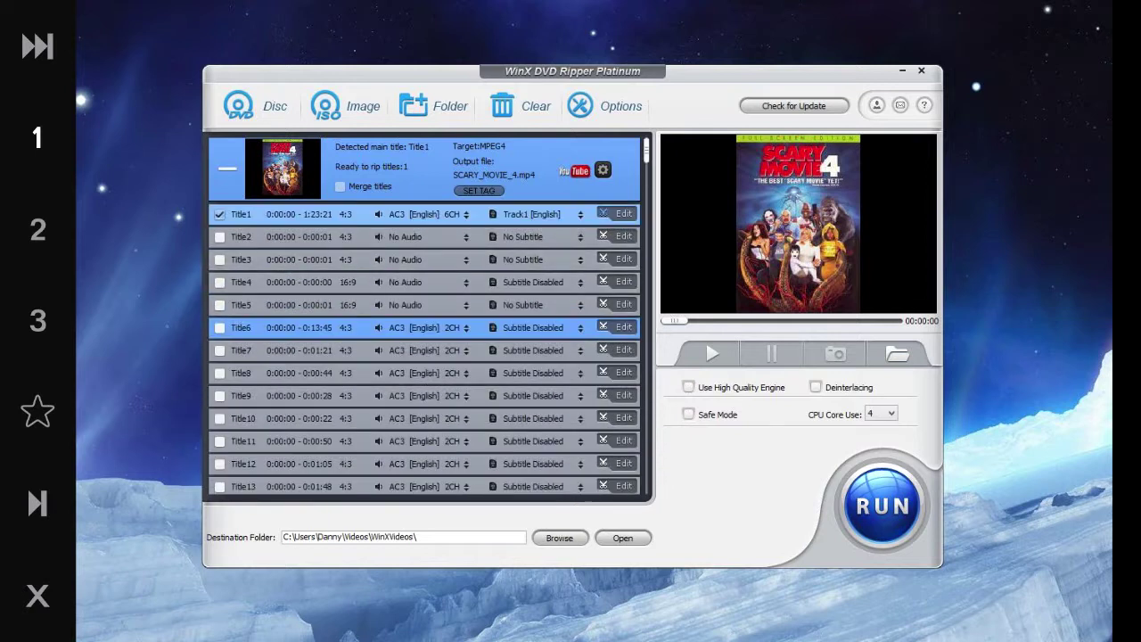
- Review the MPEG4 output settings and the output profile choices, and cancel without changes
click(219, 237)
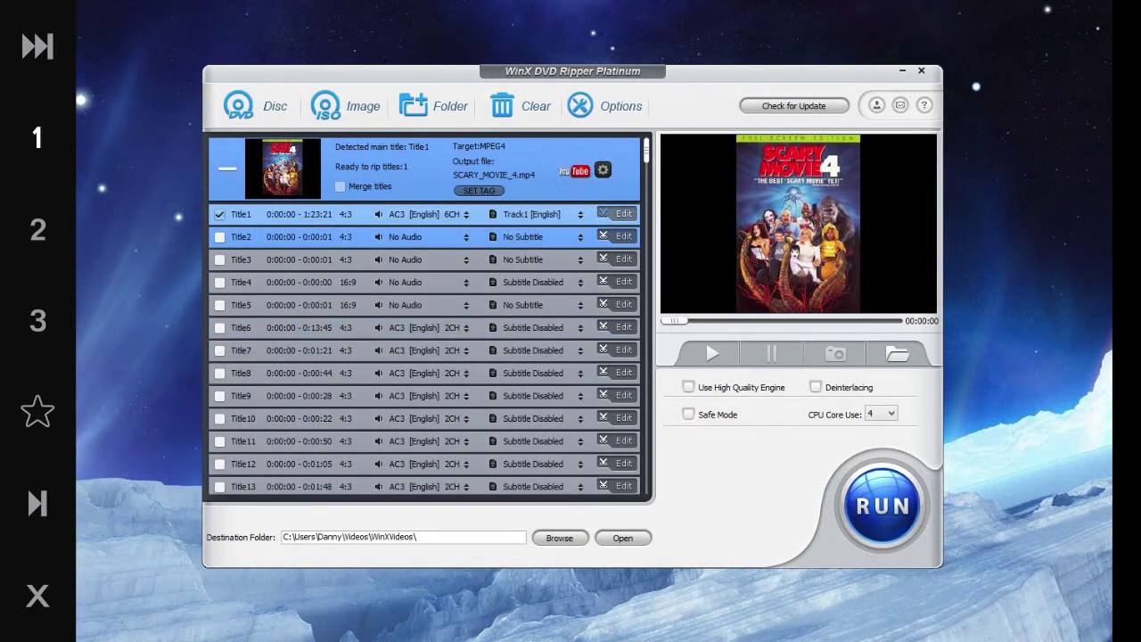
click(602, 169)
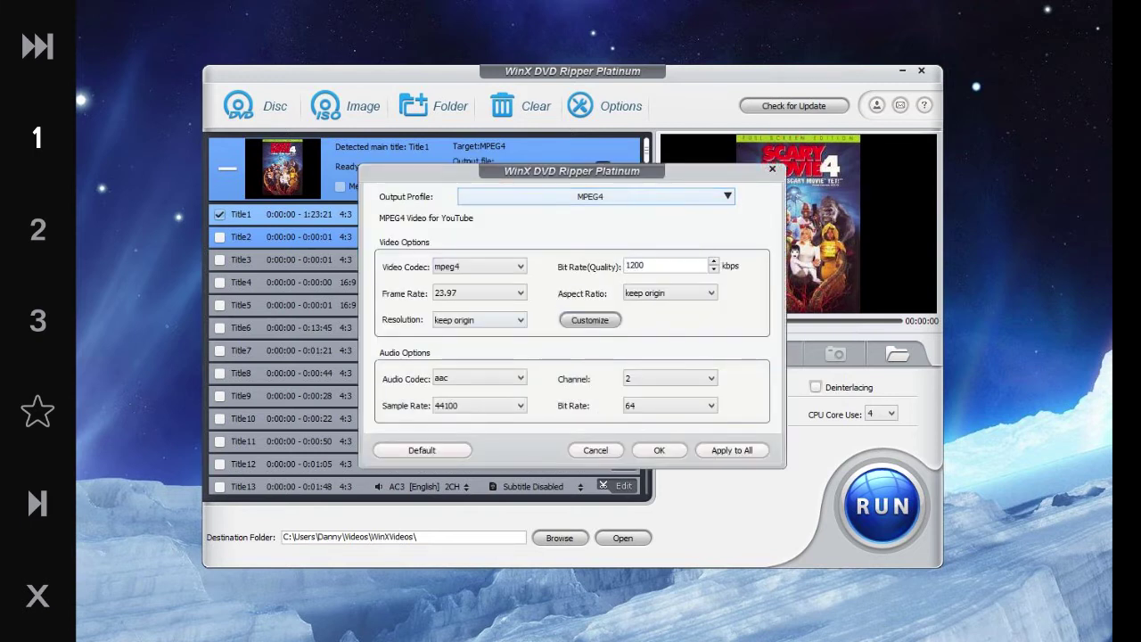
click(596, 196)
click(819, 475)
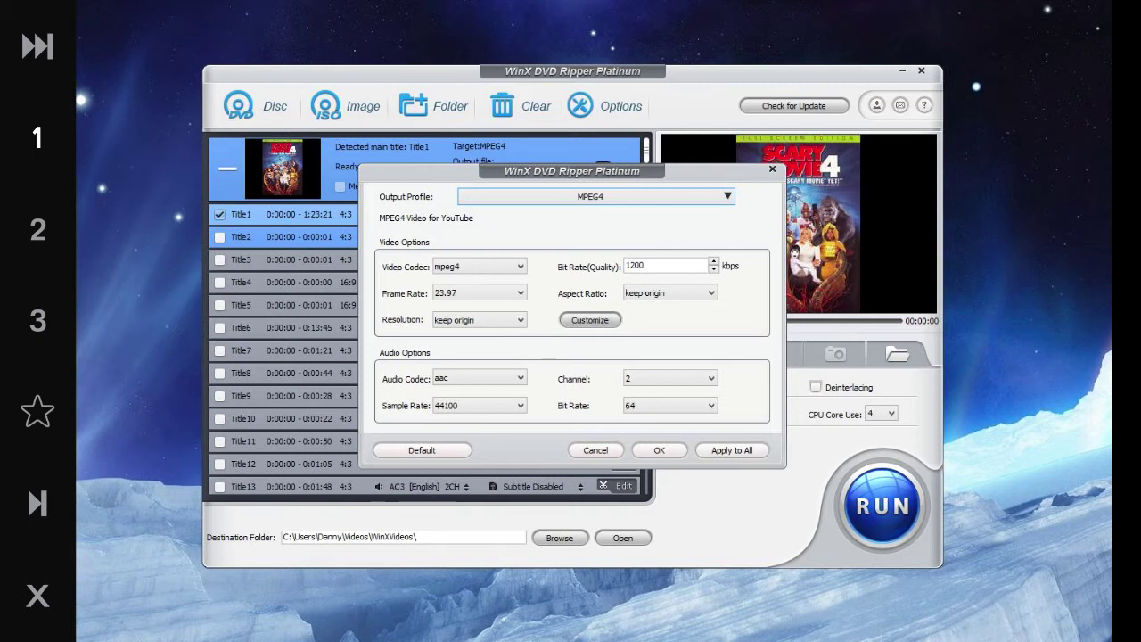
click(595, 450)
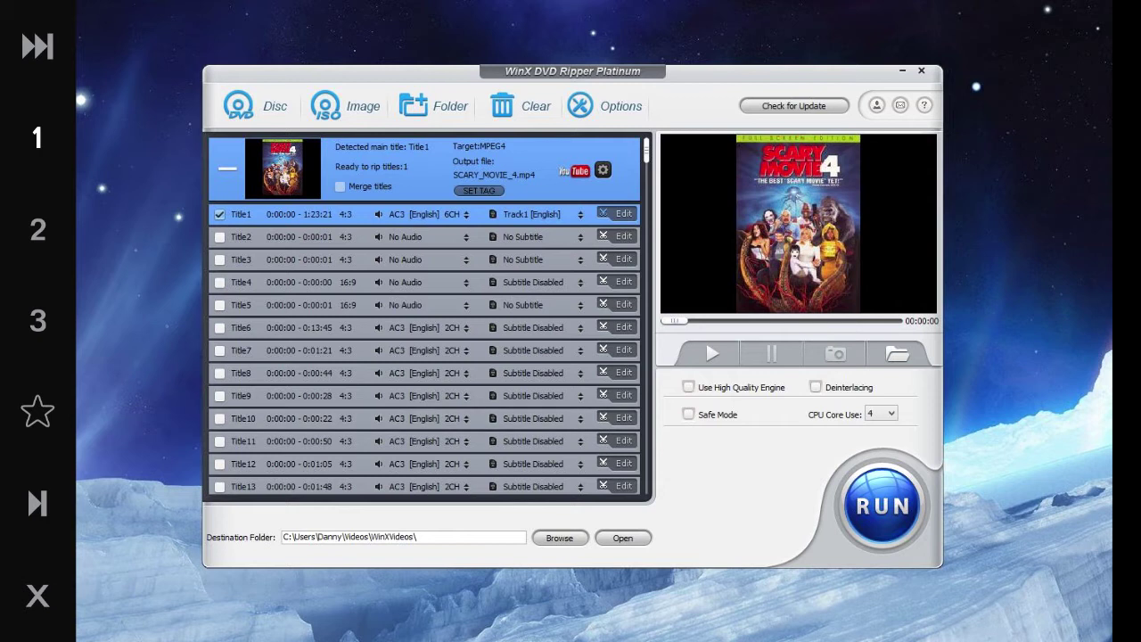
- Keep CPU Core Use at 4, play Title1's preview and start ripping it
click(881, 412)
click(880, 413)
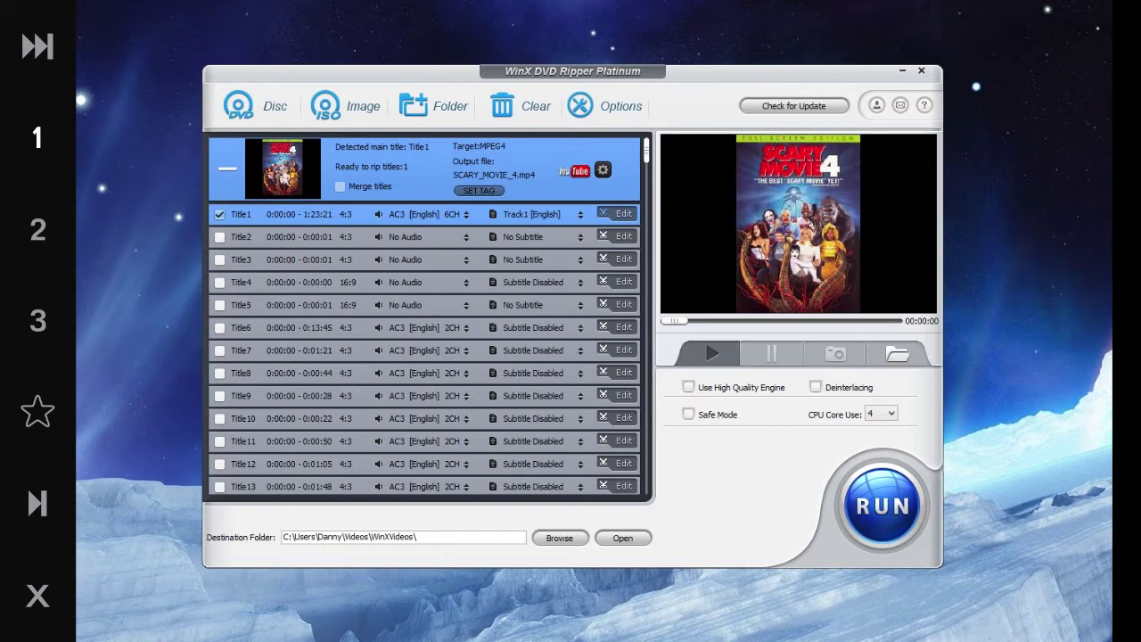
click(711, 354)
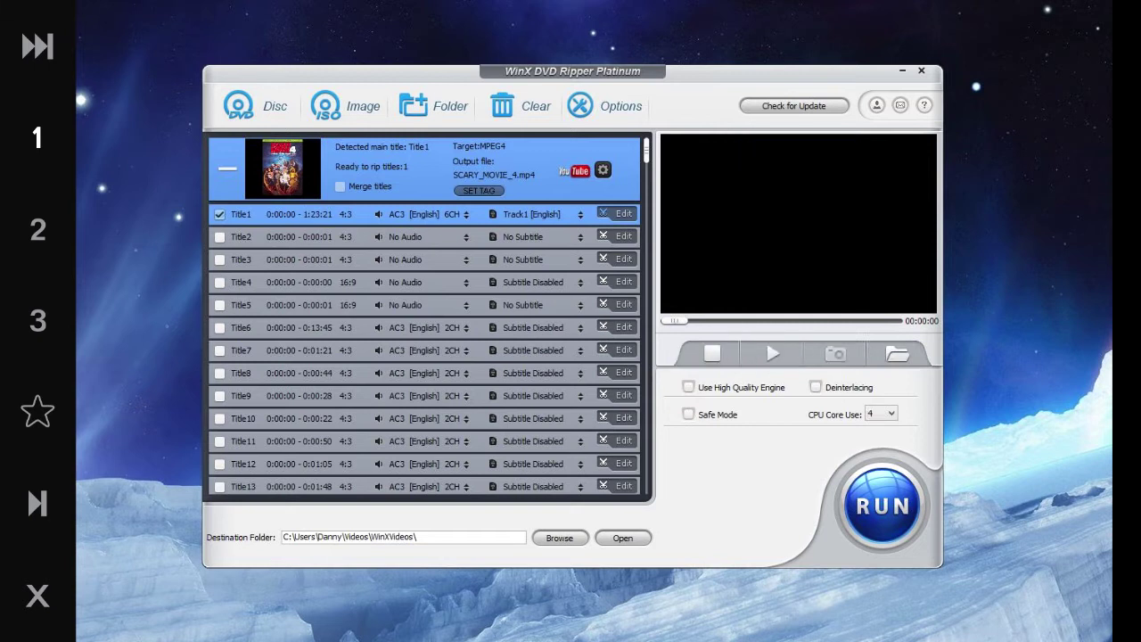
click(882, 505)
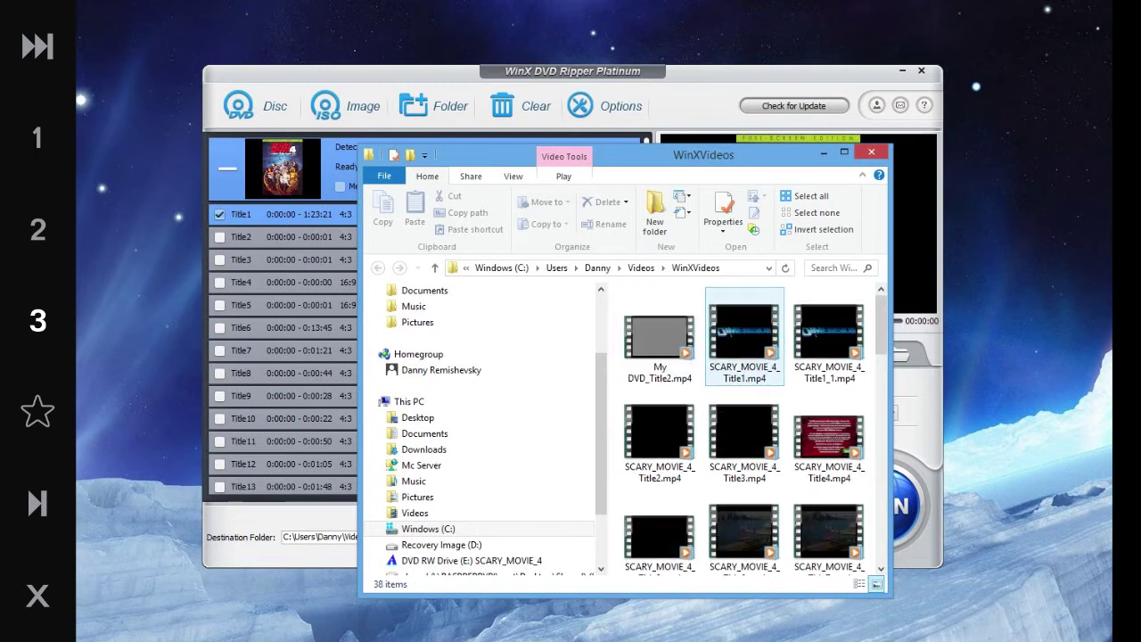
- Look through the ripped video files in the WinXVideos output folder
mouse_move(714, 328)
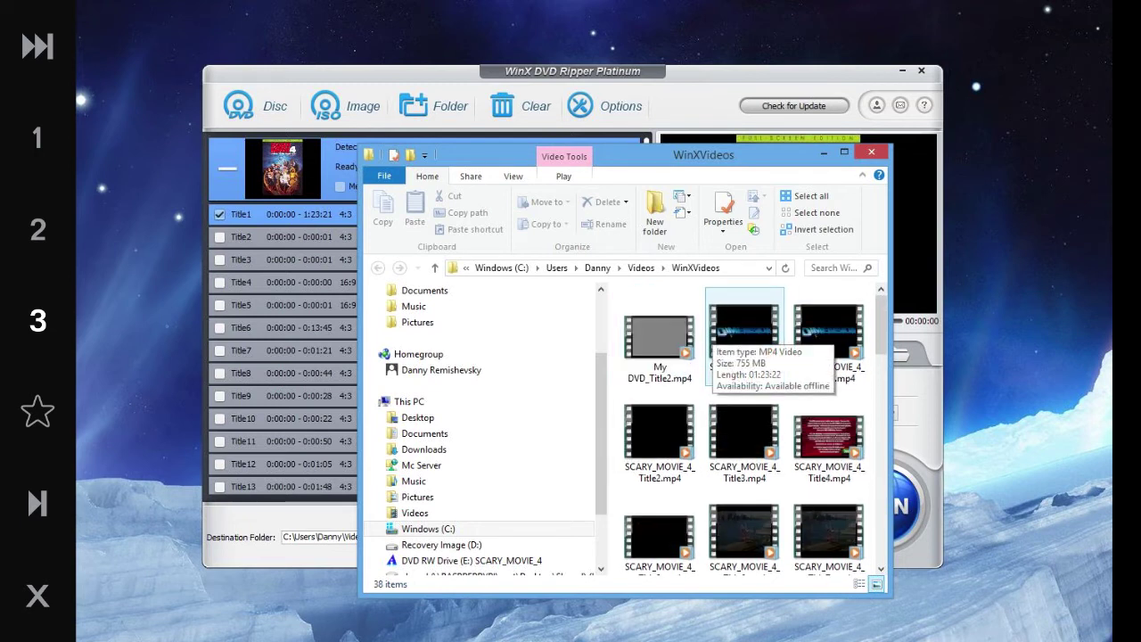
scroll(749, 428, down, 10)
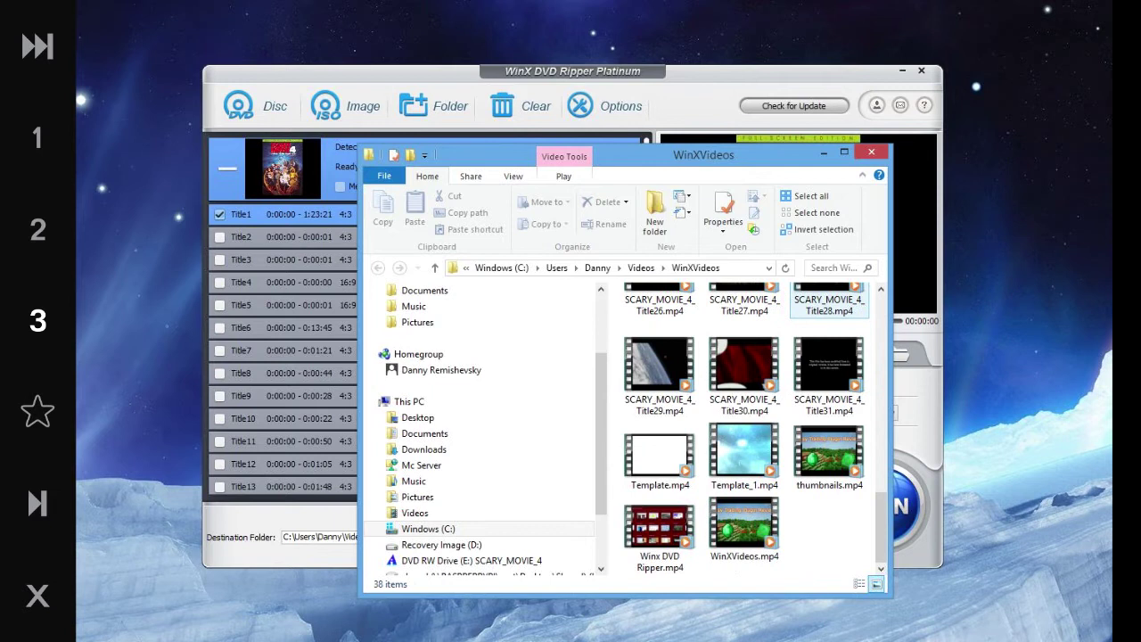
scroll(749, 428, up, 10)
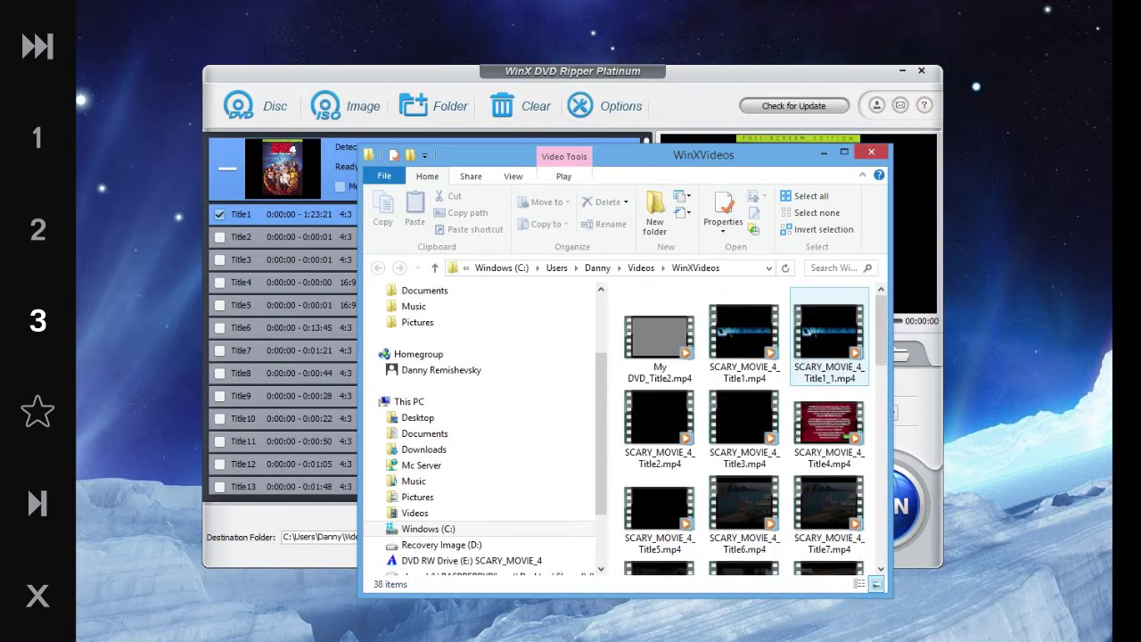
scroll(749, 428, down, 10)
scroll(749, 428, up, 10)
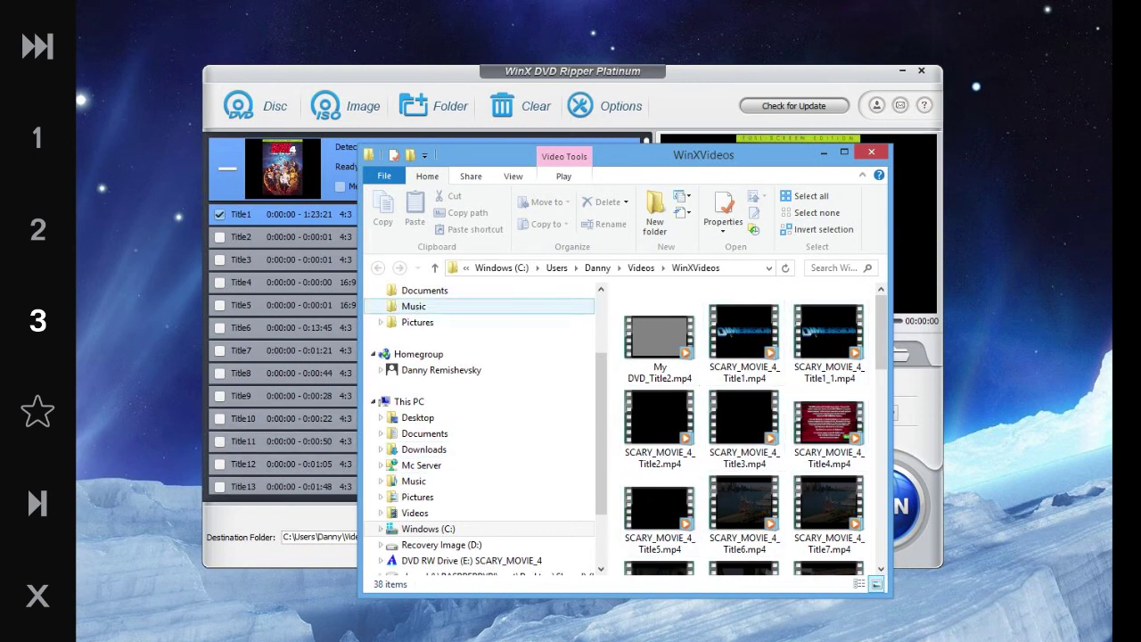
- Check the file properties of SCARY_MOVIE_4_Title1_1.mp4 and close them
click(829, 337)
right_click(843, 340)
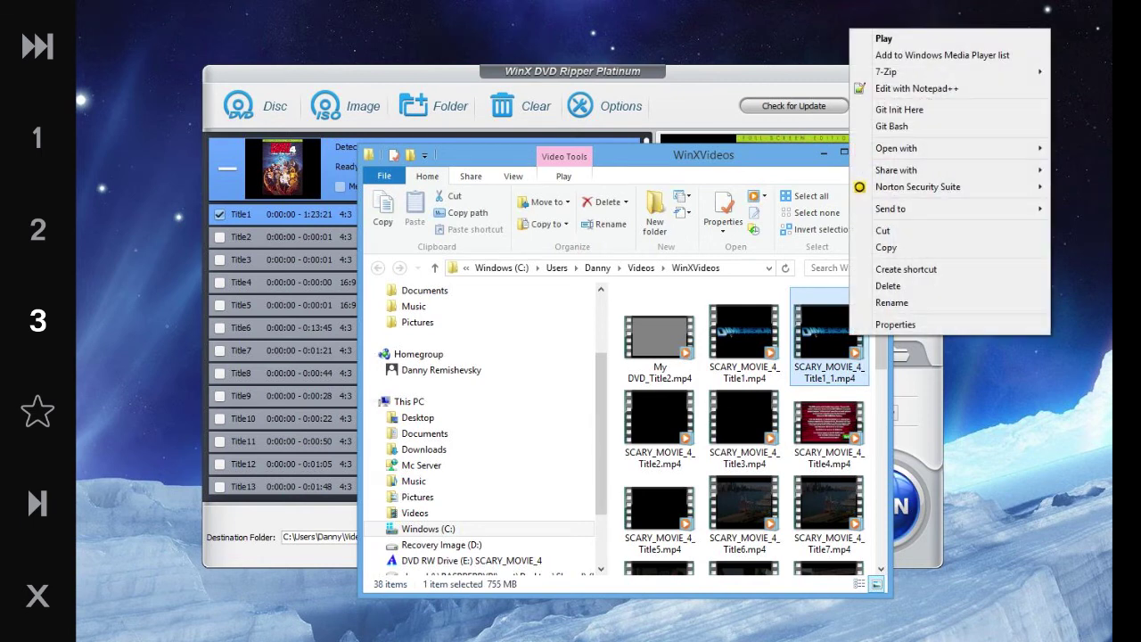
click(892, 325)
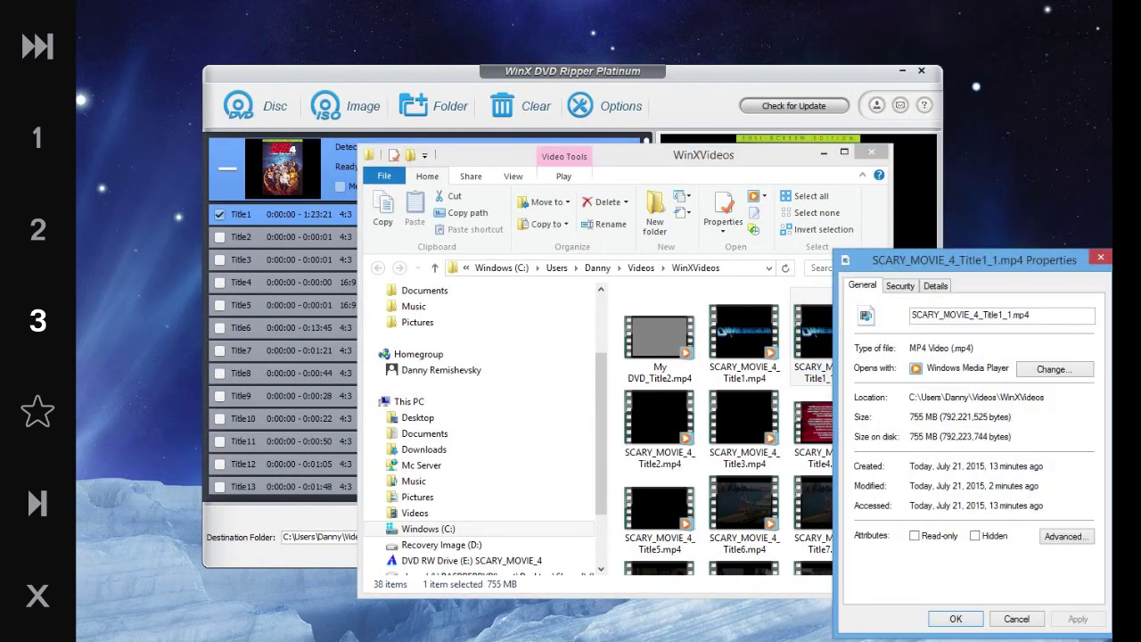
key(Escape)
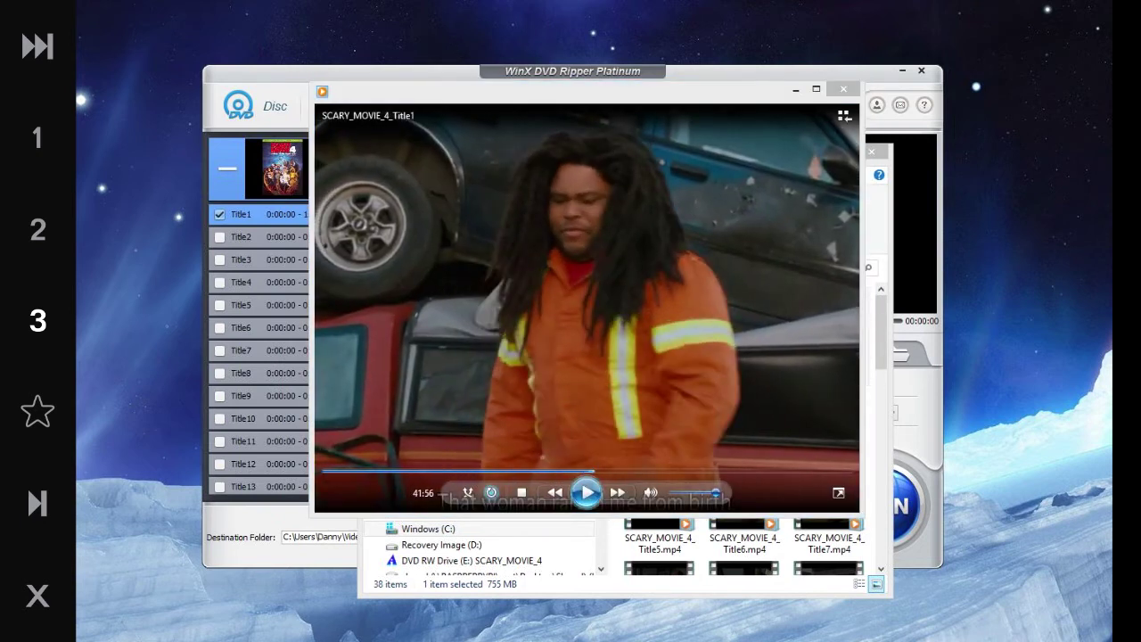
- Skip the SCARY_MOVIE_4_Title1 video ahead to 51:55 and play it to check the picture and the English subtitles
click(629, 471)
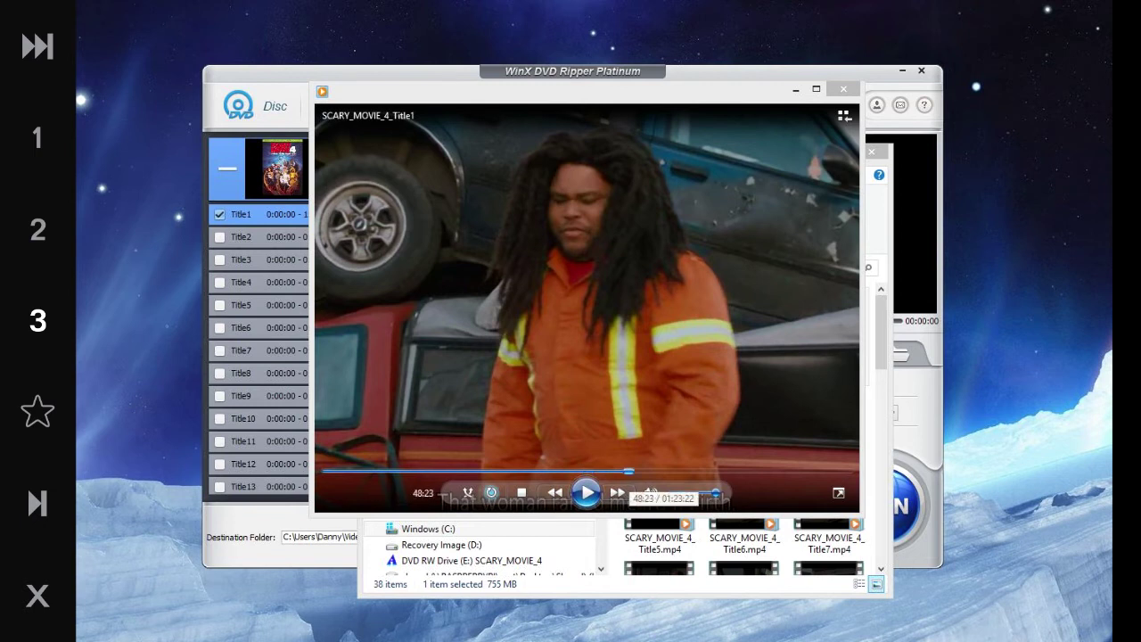
drag(628, 471, 650, 470)
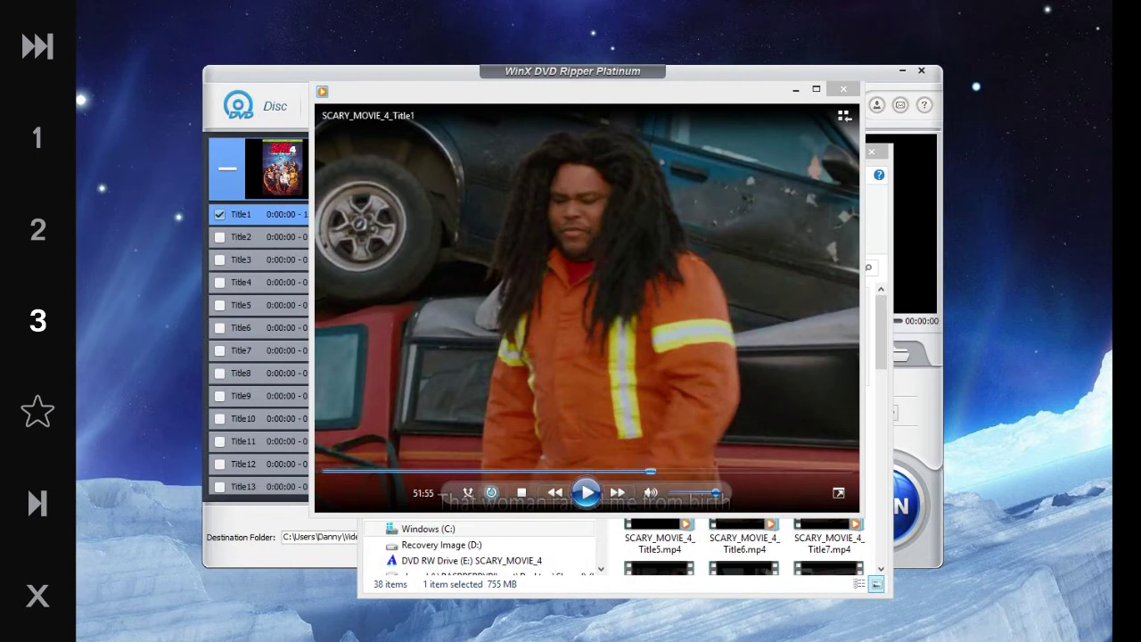
click(586, 492)
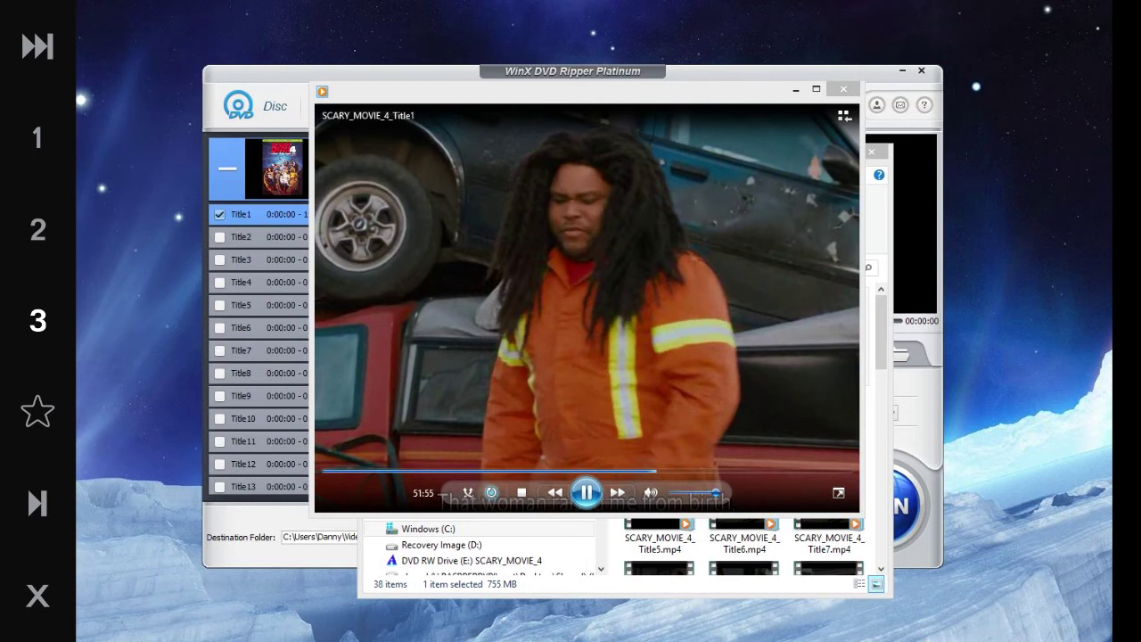
key(space)
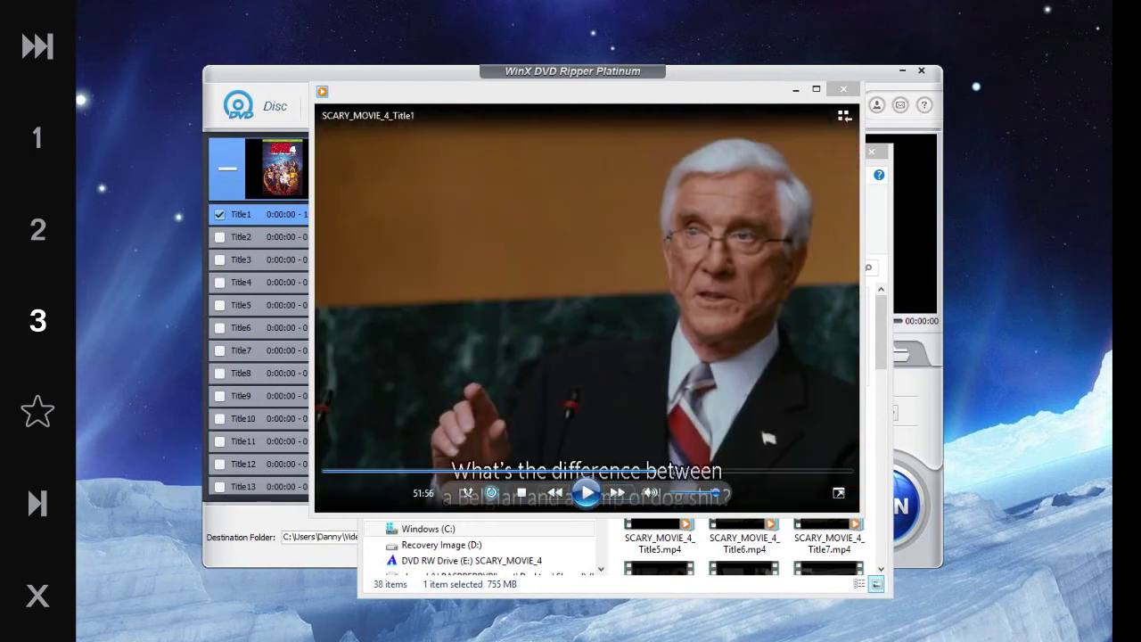
key(space)
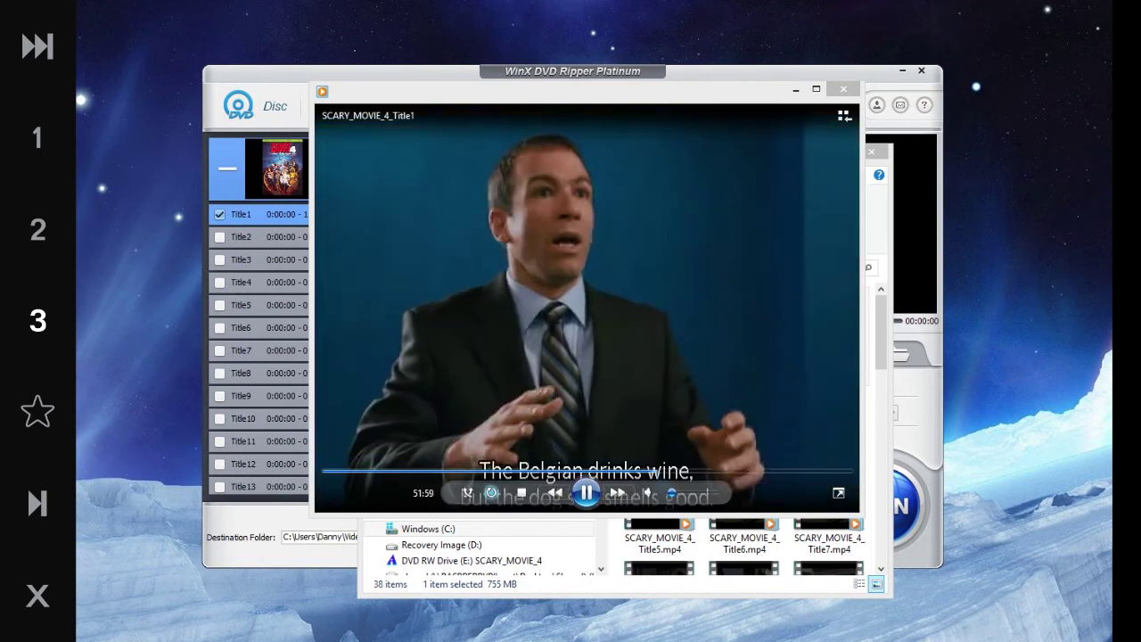
- Watch the ripped video in a maximized player window, restore the window size and close the player
key(super+Up)
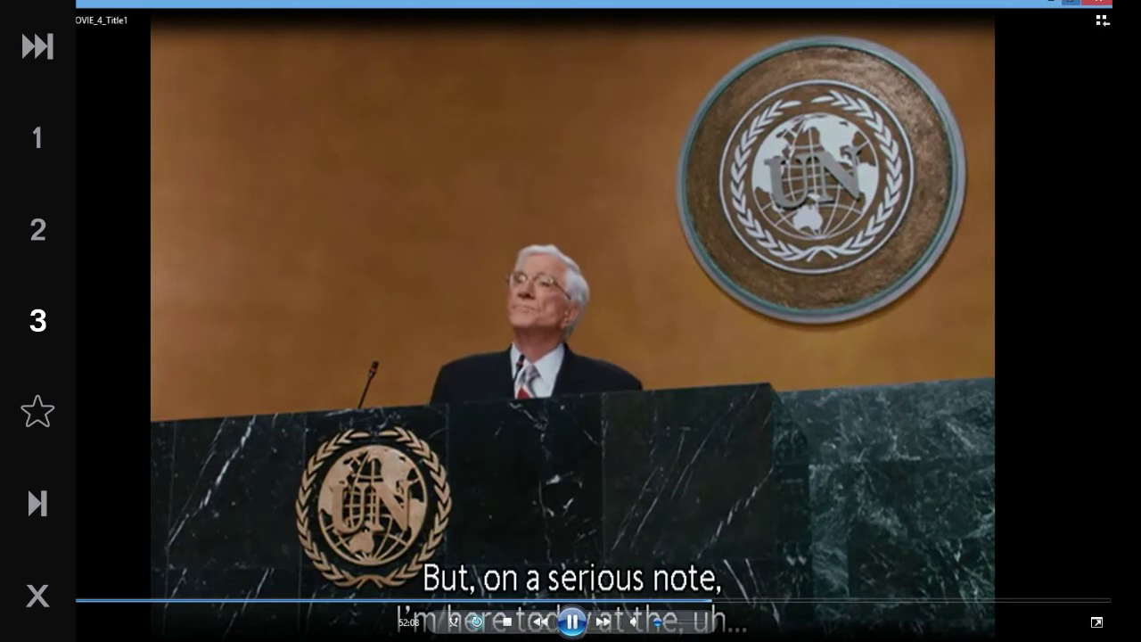
click(1069, 2)
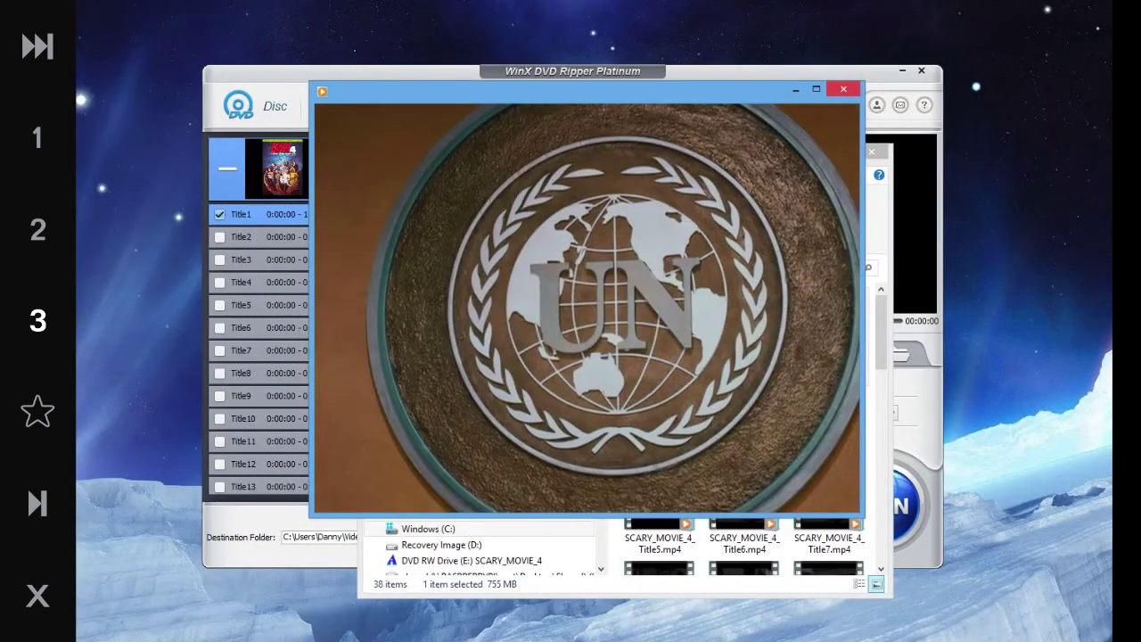
click(843, 88)
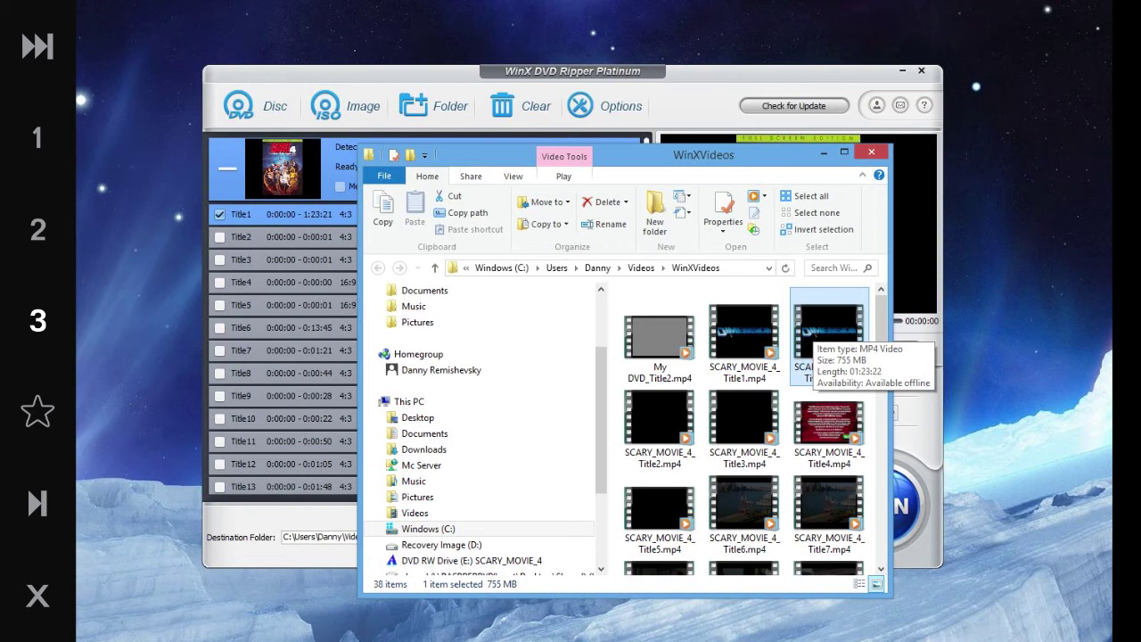
- Examine the contents of the WinXVideos folder, from the first ripped titles down to the last video files
mouse_move(825, 328)
mouse_down()
mouse_move(1012, 321)
mouse_move(822, 325)
mouse_move(1054, 265)
mouse_move(1009, 304)
mouse_move(1035, 245)
mouse_move(956, 90)
mouse_move(945, 332)
mouse_move(1001, 343)
mouse_move(1045, 224)
mouse_move(847, 146)
mouse_move(993, 126)
mouse_move(887, 227)
mouse_move(822, 325)
mouse_move(1098, 272)
mouse_move(1105, 143)
mouse_move(785, 349)
mouse_move(822, 369)
mouse_move(829, 337)
mouse_move(1074, 150)
mouse_move(1061, 231)
mouse_move(982, 181)
mouse_move(972, 211)
mouse_move(997, 275)
mouse_move(840, 334)
mouse_up()
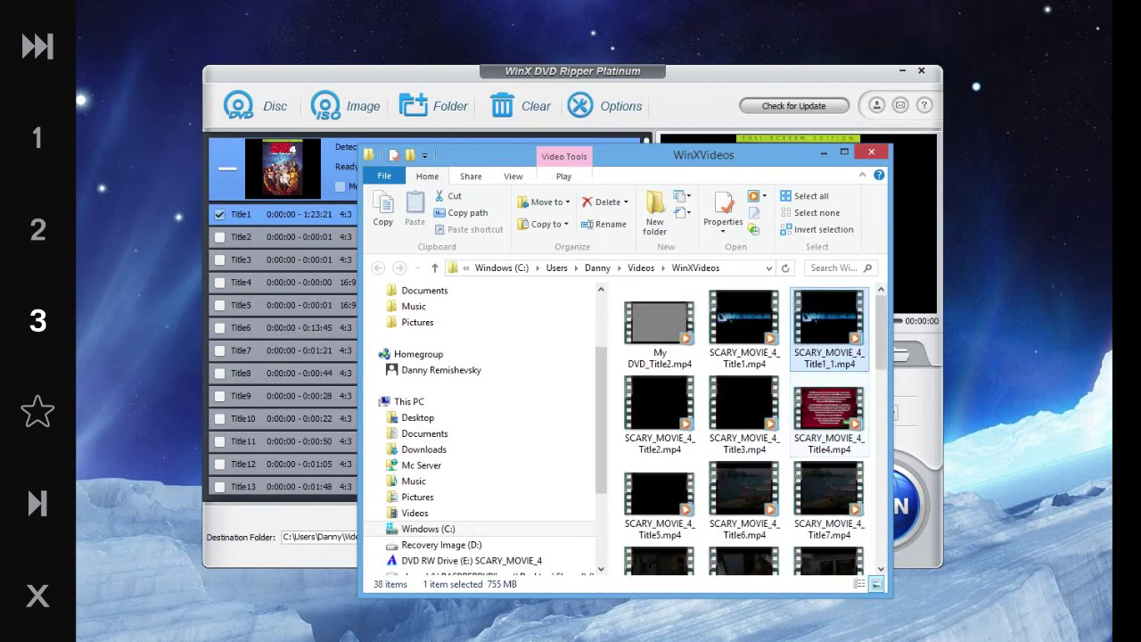
scroll(828, 357, up, 8)
scroll(828, 356, down, 8)
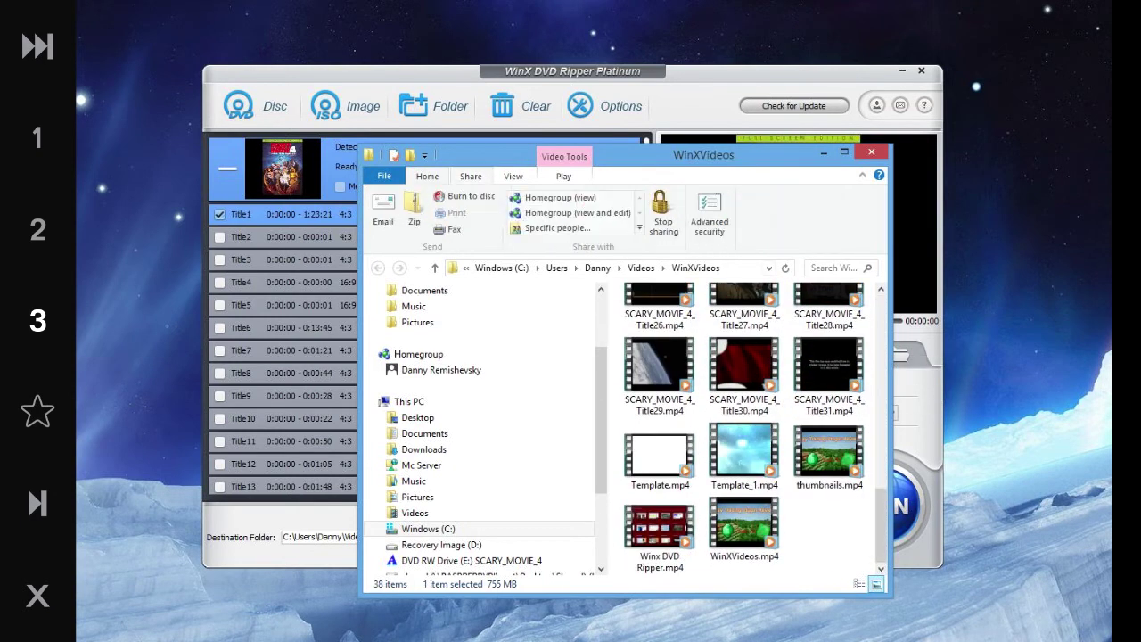
scroll(829, 356, up, 6)
scroll(828, 309, up, 3)
scroll(831, 303, down, 5)
scroll(832, 300, up, 6)
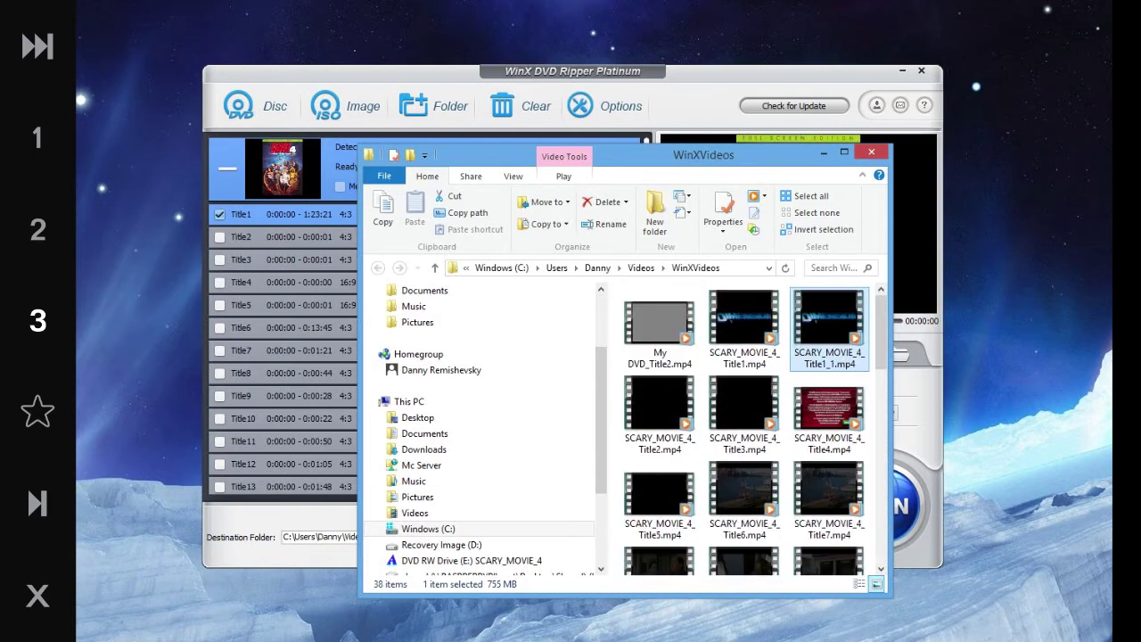
scroll(833, 299, down, 3)
scroll(829, 317, down, 5)
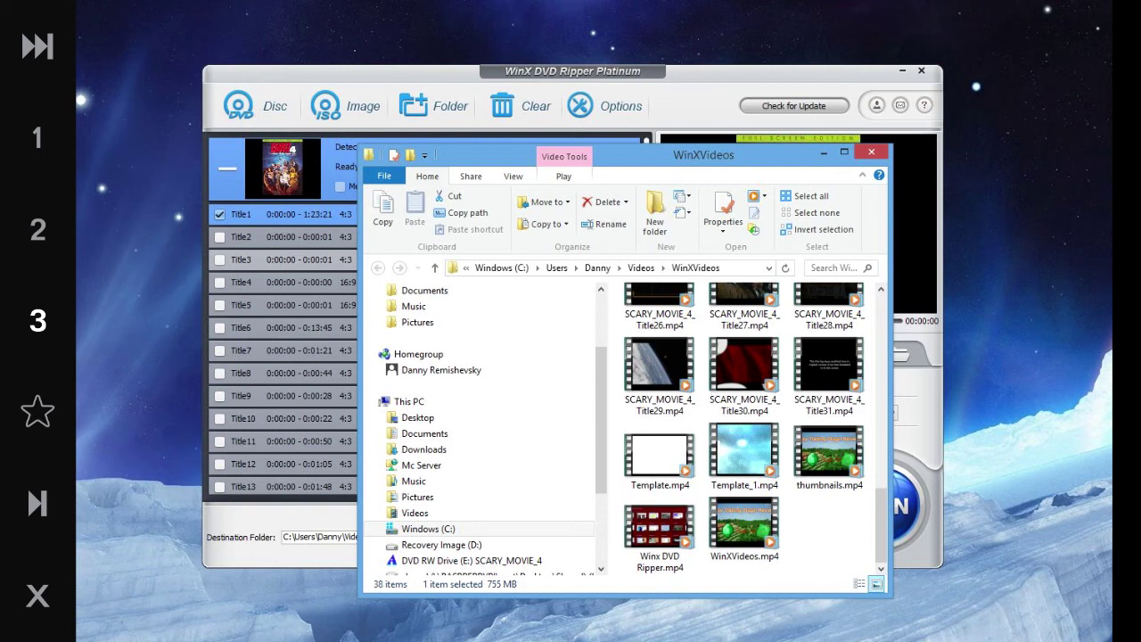
- Switch to WinX DVD Ripper Platinum, discard the loaded DVD to view the ISO image source dialog, and close it without choosing a file
key(alt+Tab)
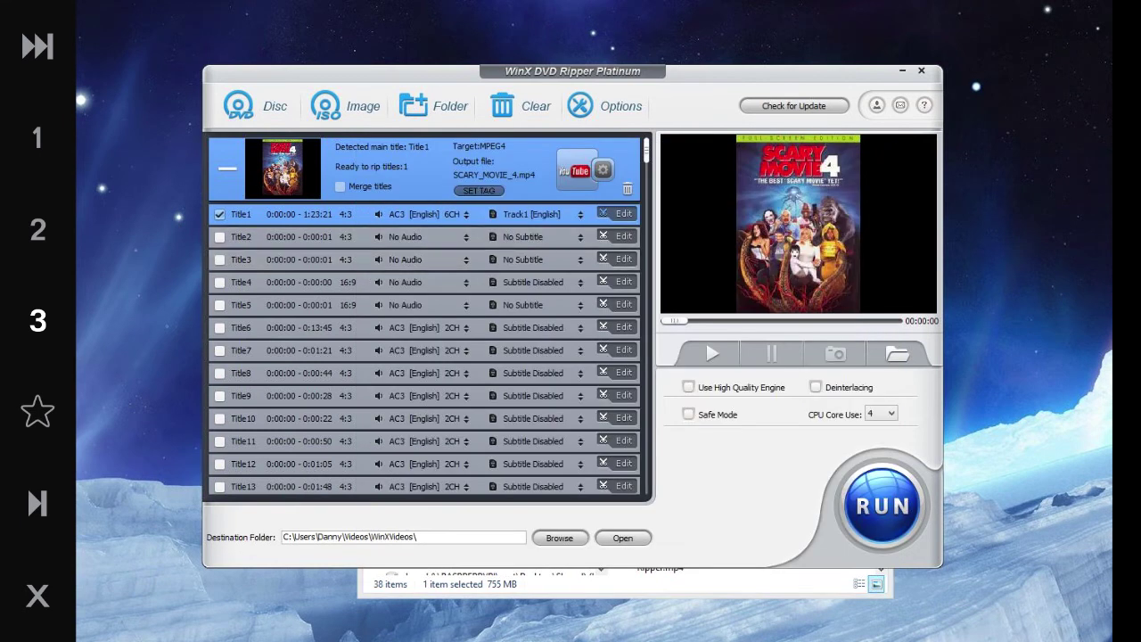
click(344, 106)
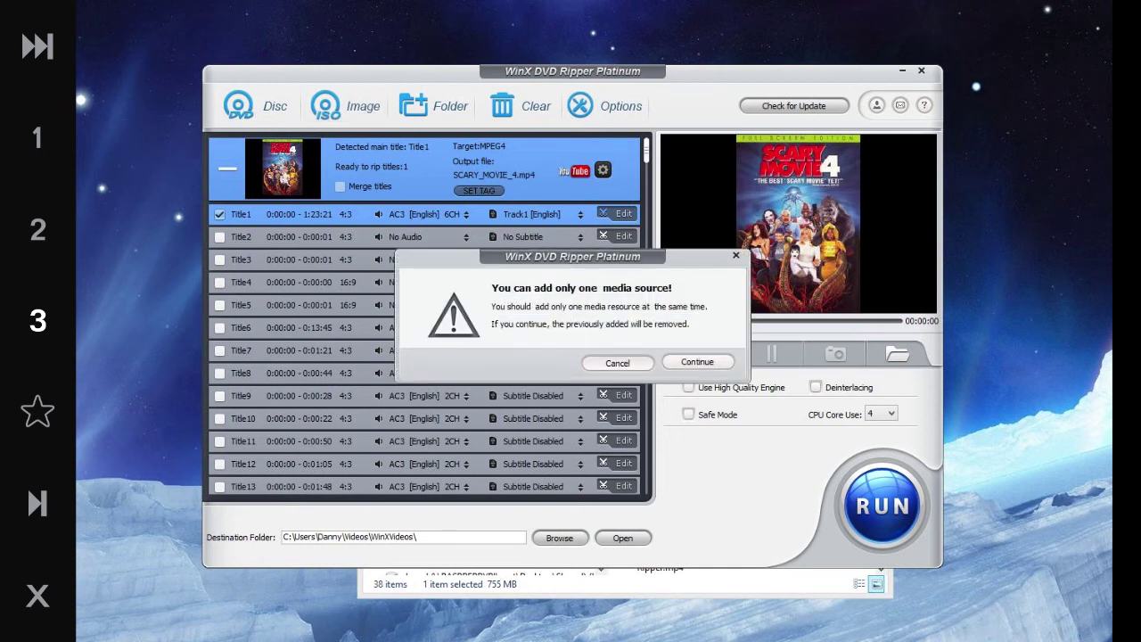
key(Return)
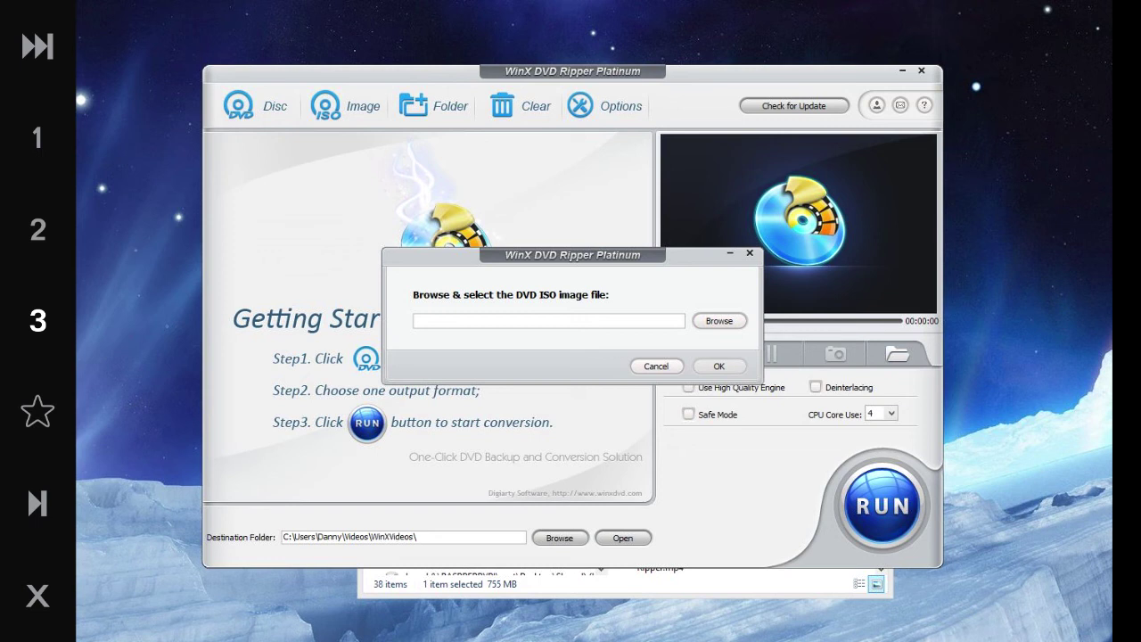
key(Escape)
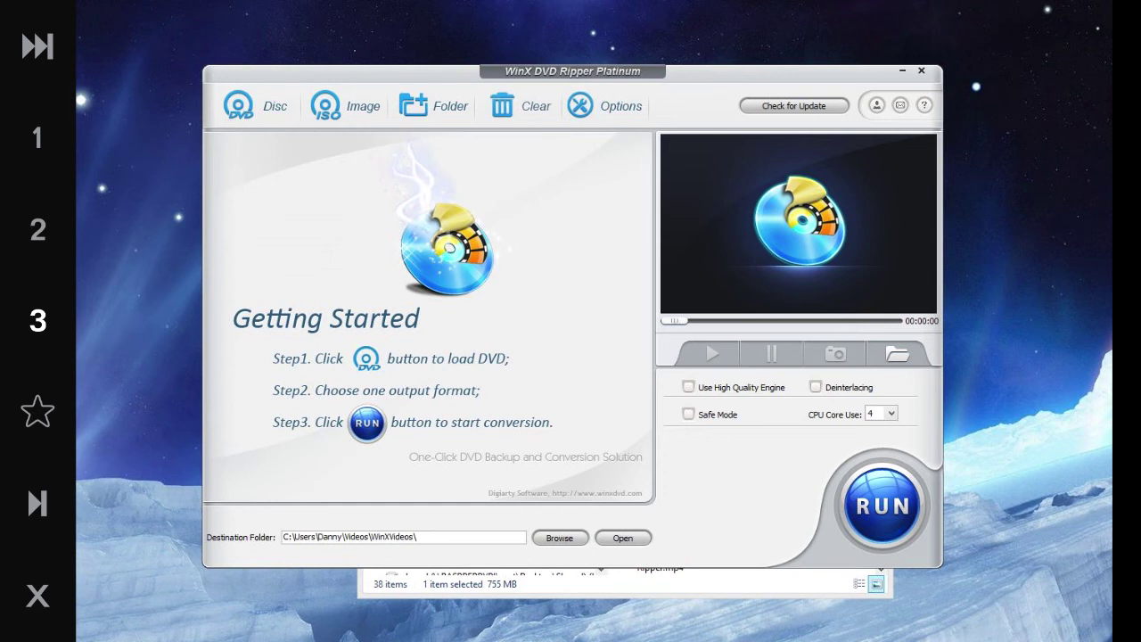
click(344, 105)
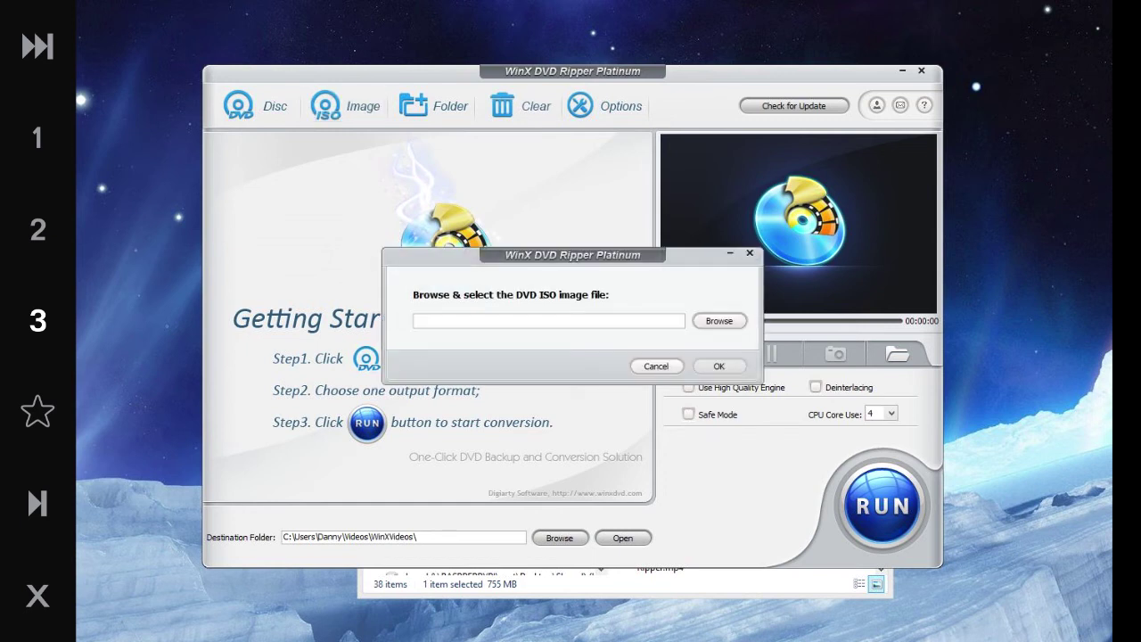
click(750, 253)
- Review the general options for audio language, finished conversion jobs, and output and snapshot folders, and close them without changes
click(606, 105)
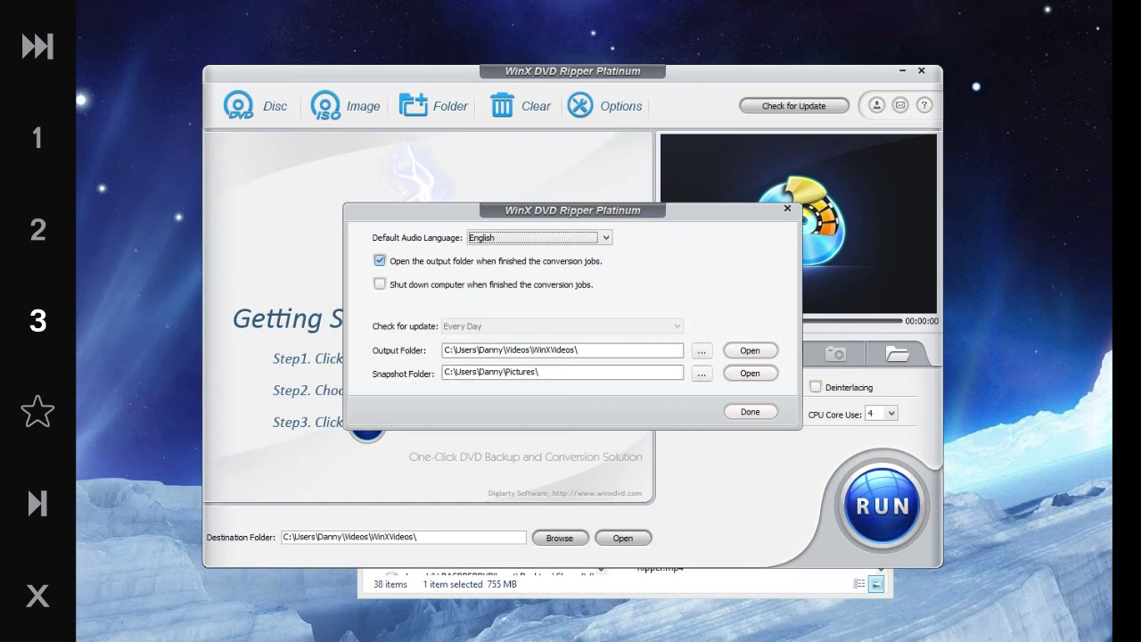
click(750, 411)
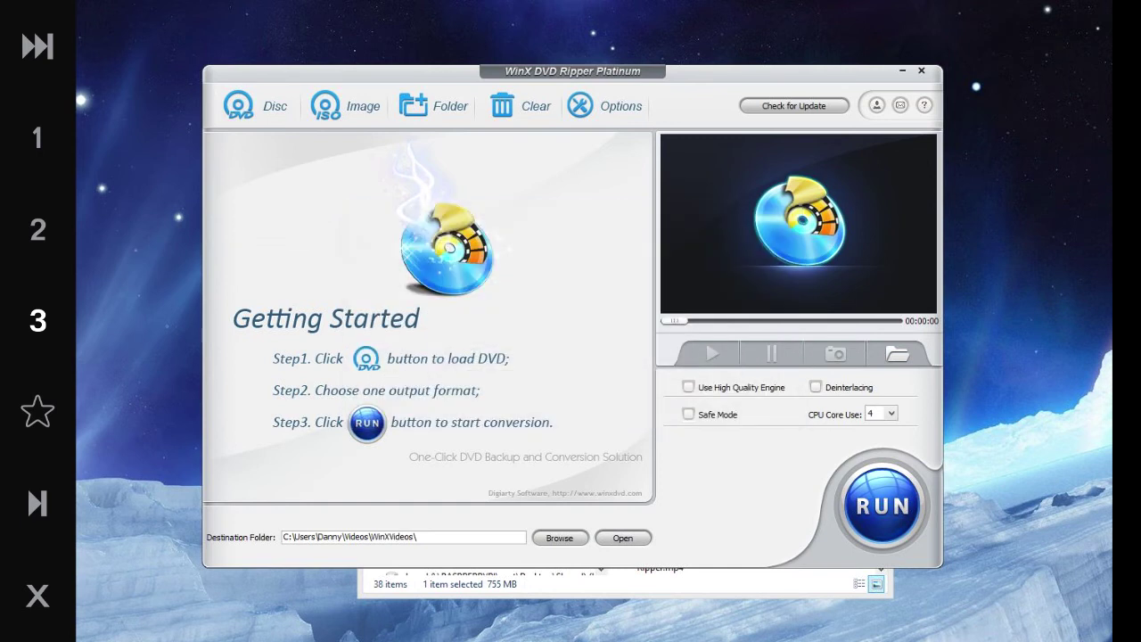